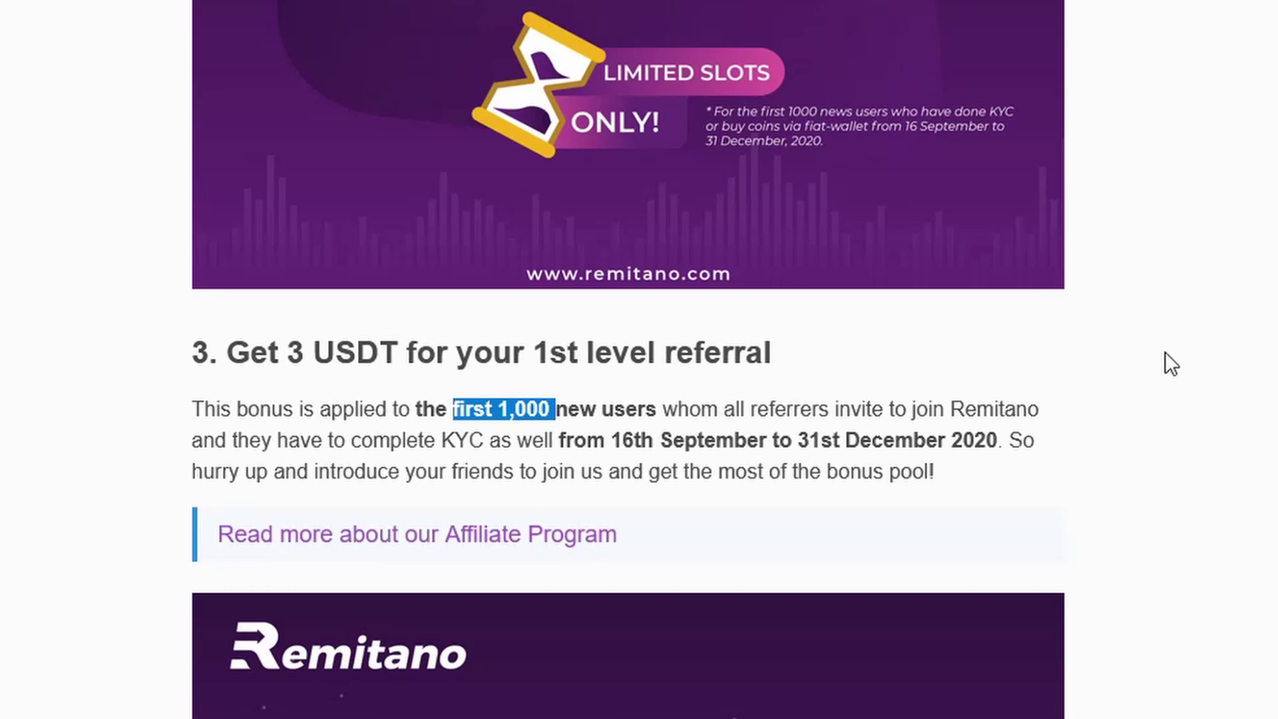
- Highlight the 1st level referral heading and the KYC completion requirement for referees
click(907, 407)
drag(496, 353, 704, 356)
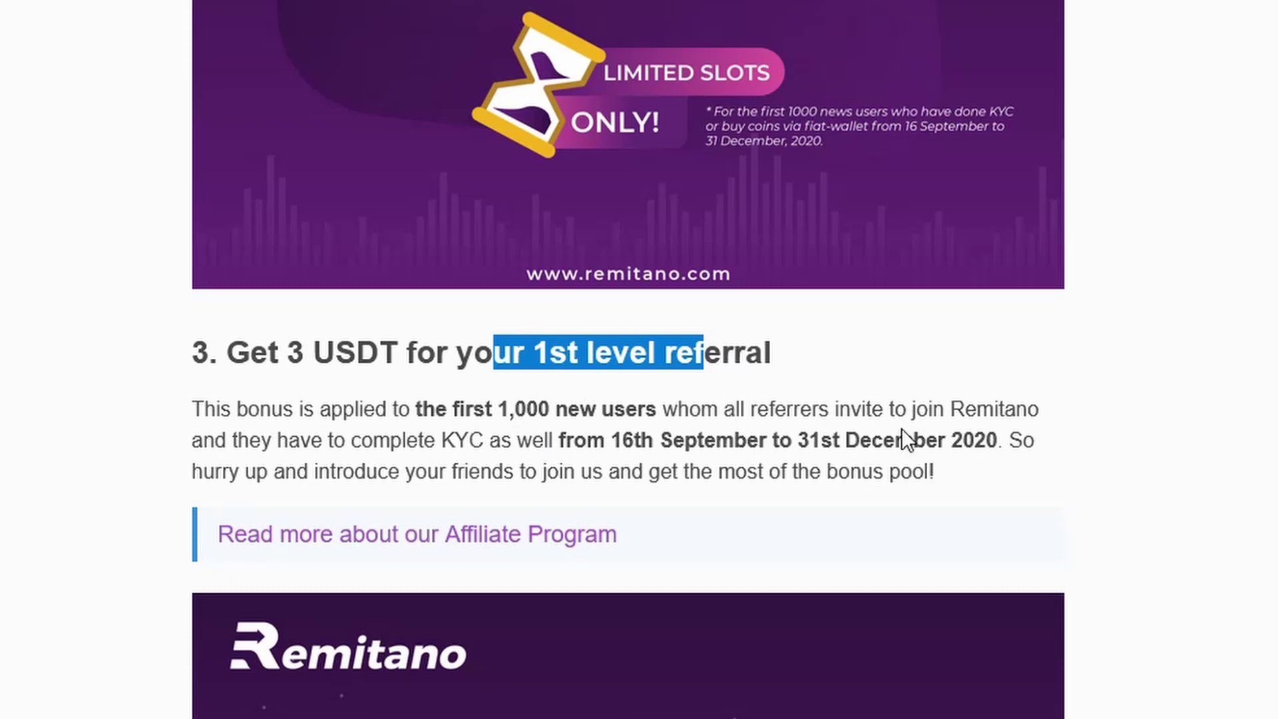
drag(261, 441, 500, 447)
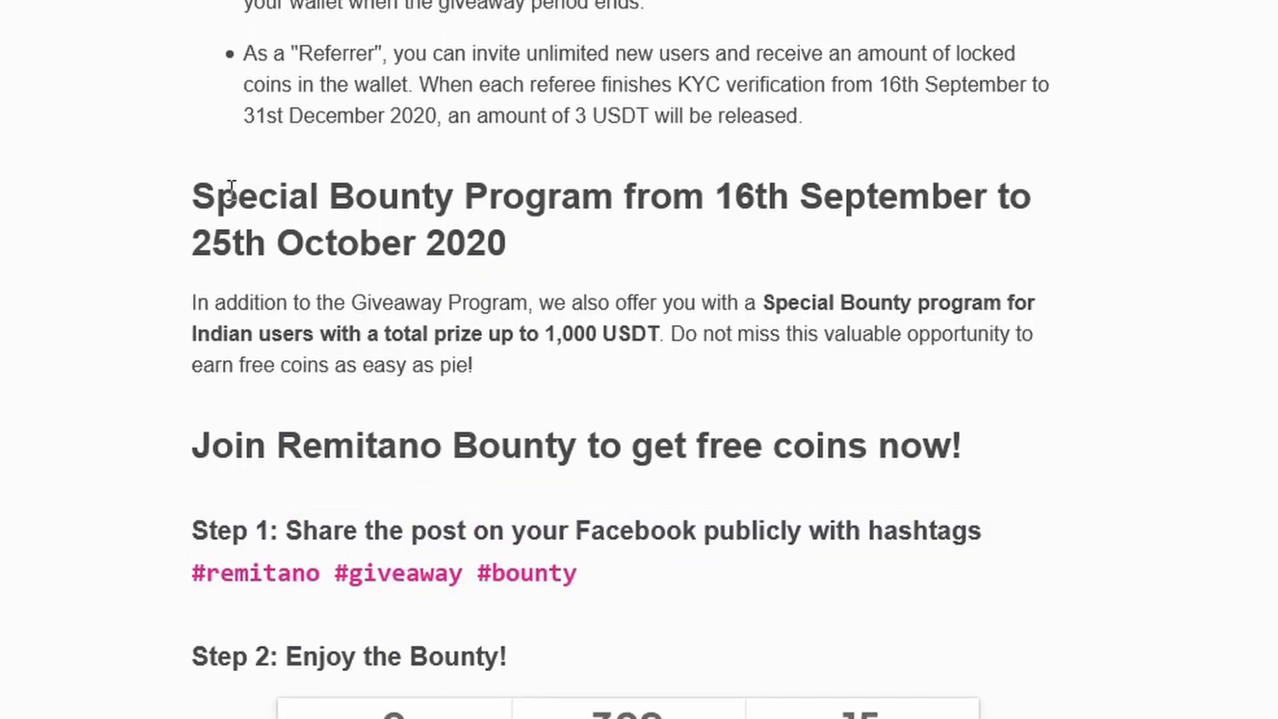
- Highlight the Special Bounty Program heading, its October 2020 end date and the region-unavailable notice
drag(238, 197, 585, 199)
drag(213, 245, 494, 263)
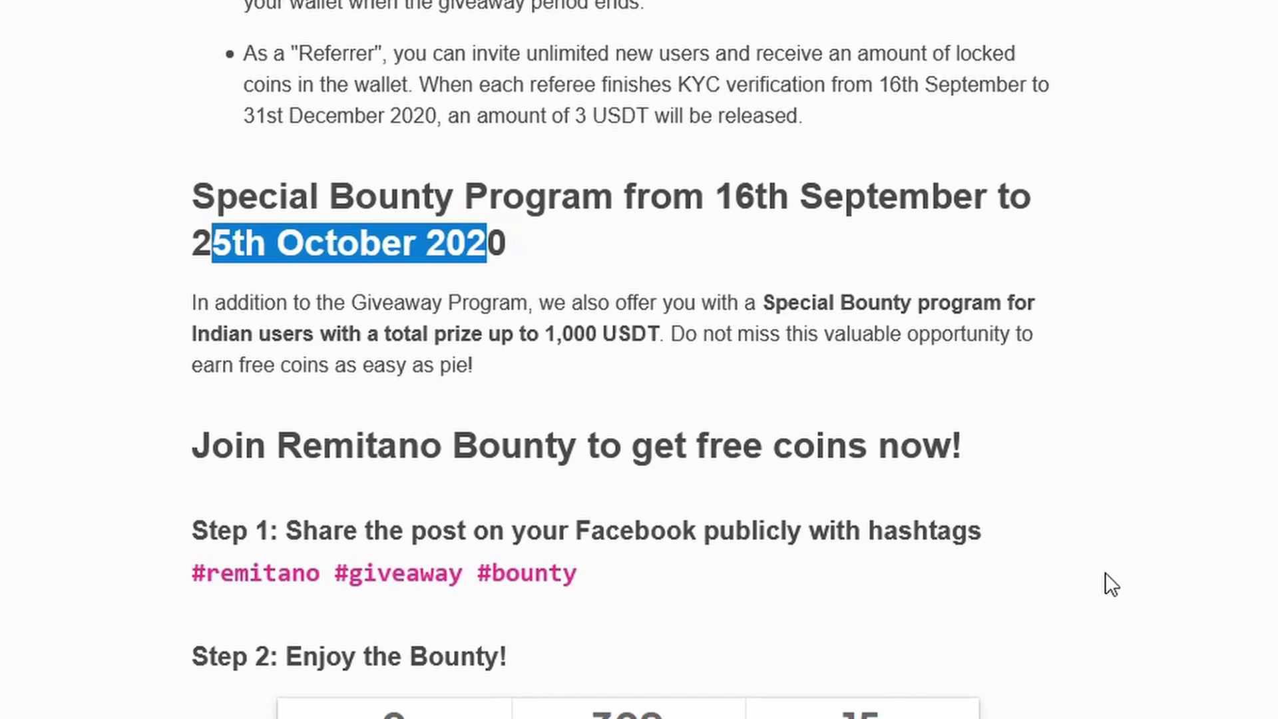
scroll(848, 533, down, 10)
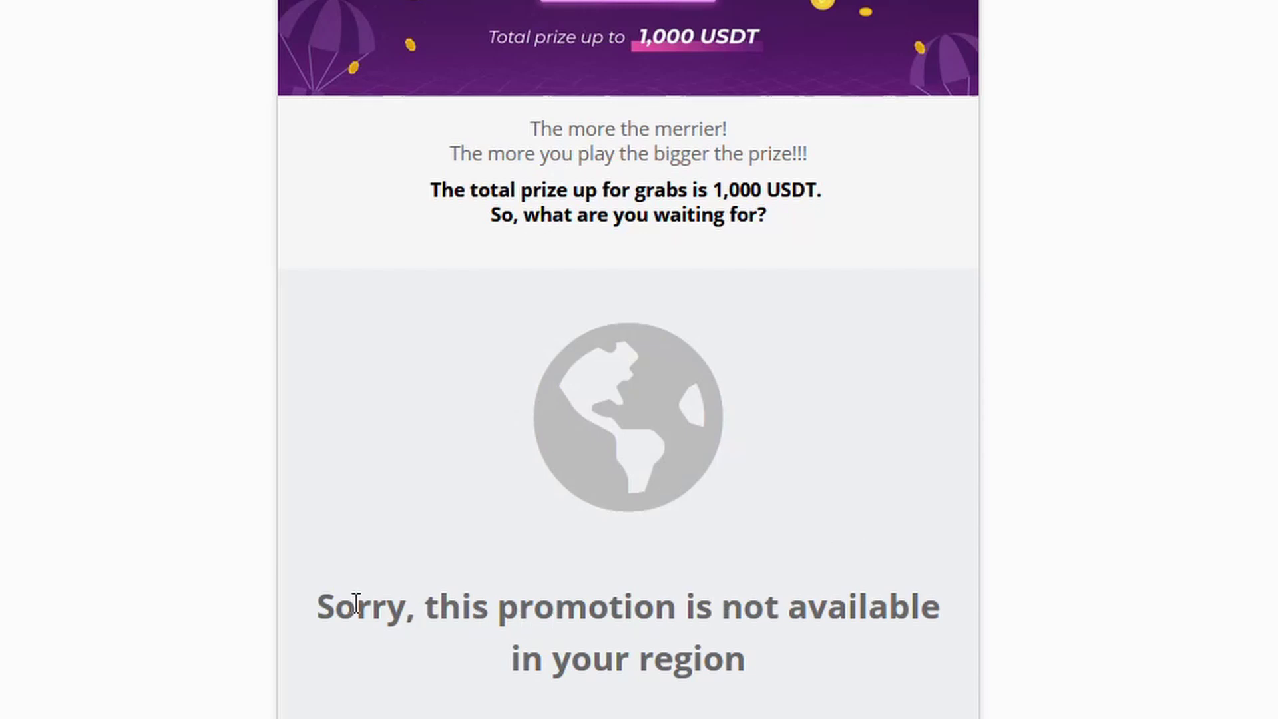
drag(355, 606, 891, 659)
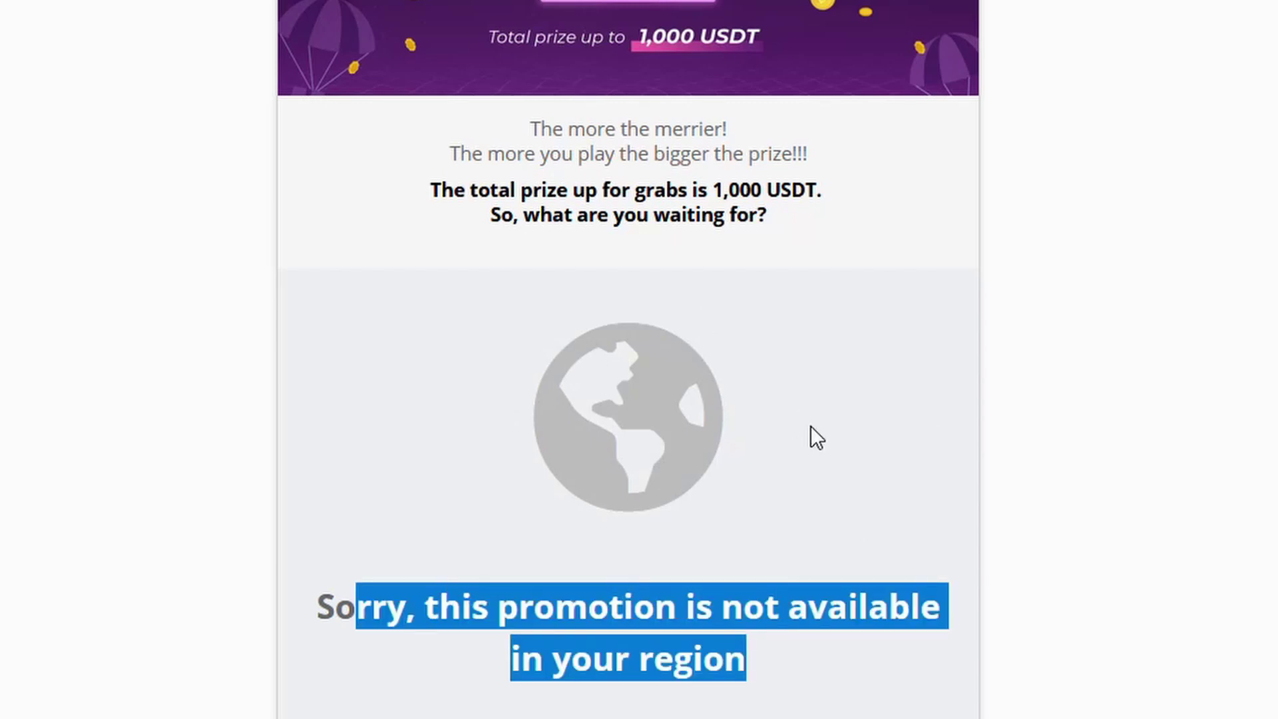
scroll(802, 426, up, 12)
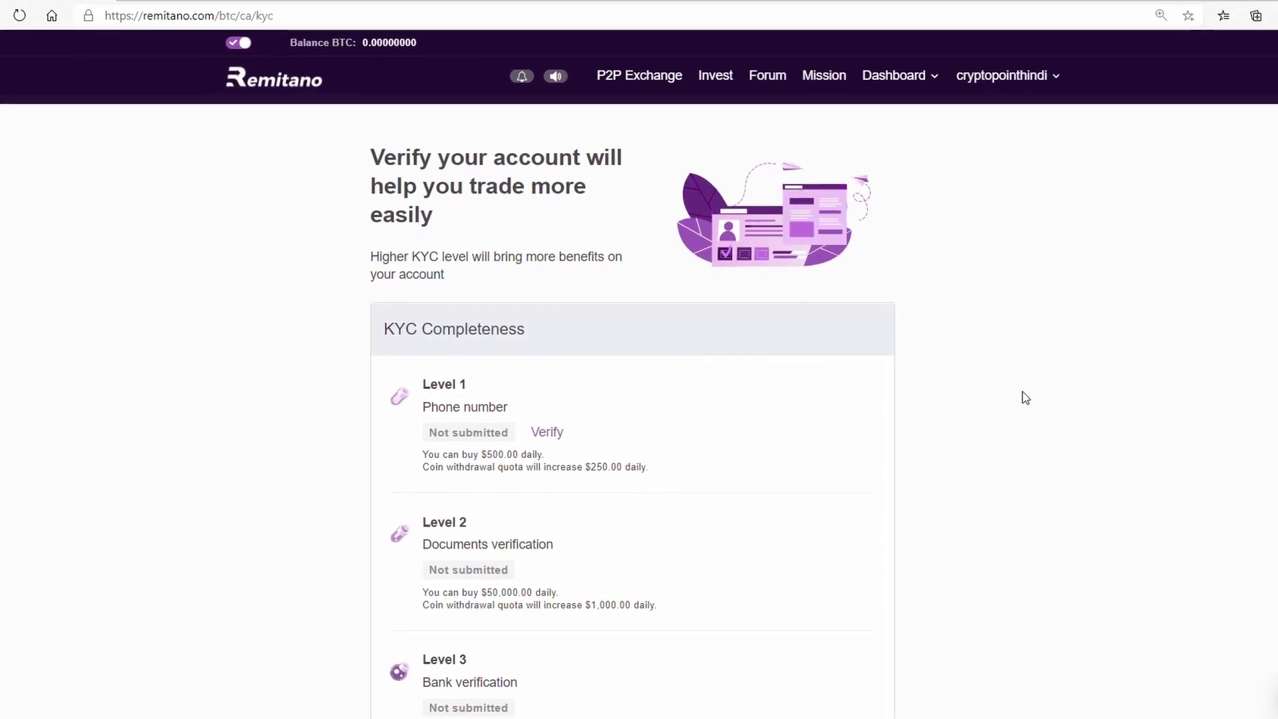
scroll(554, 408, down, 3)
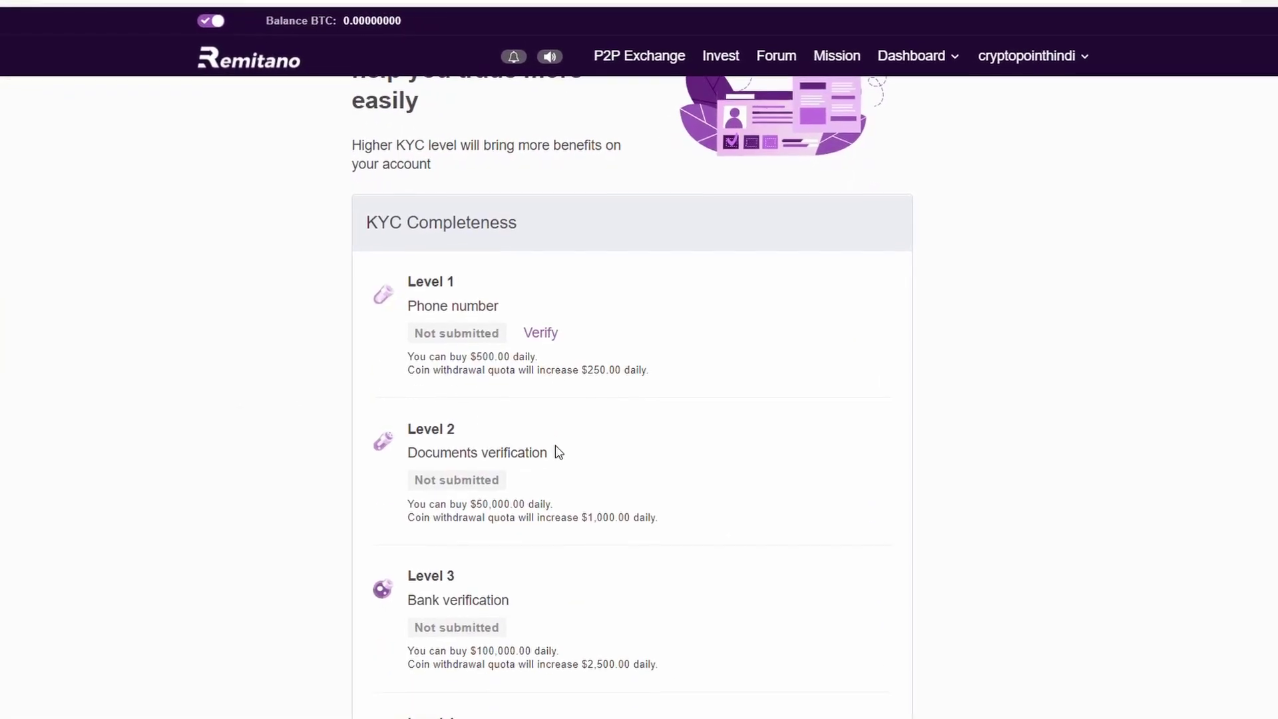
scroll(586, 602, down, 3)
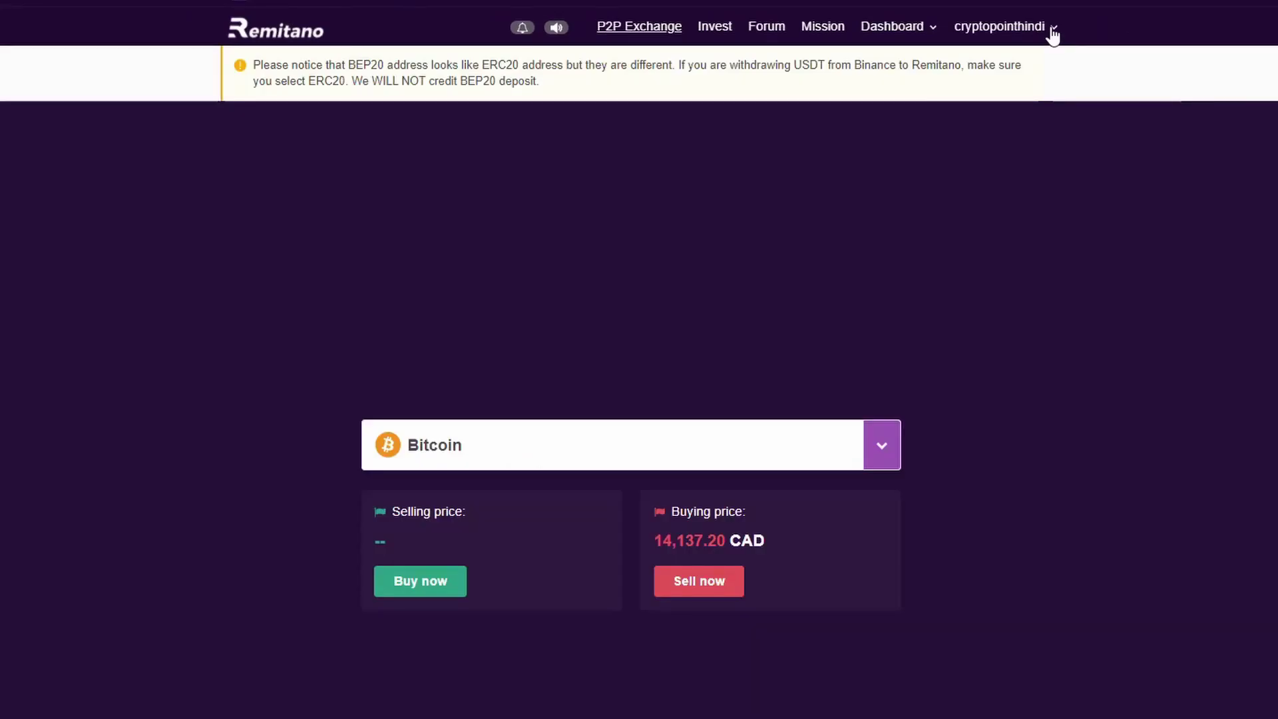
click(1052, 30)
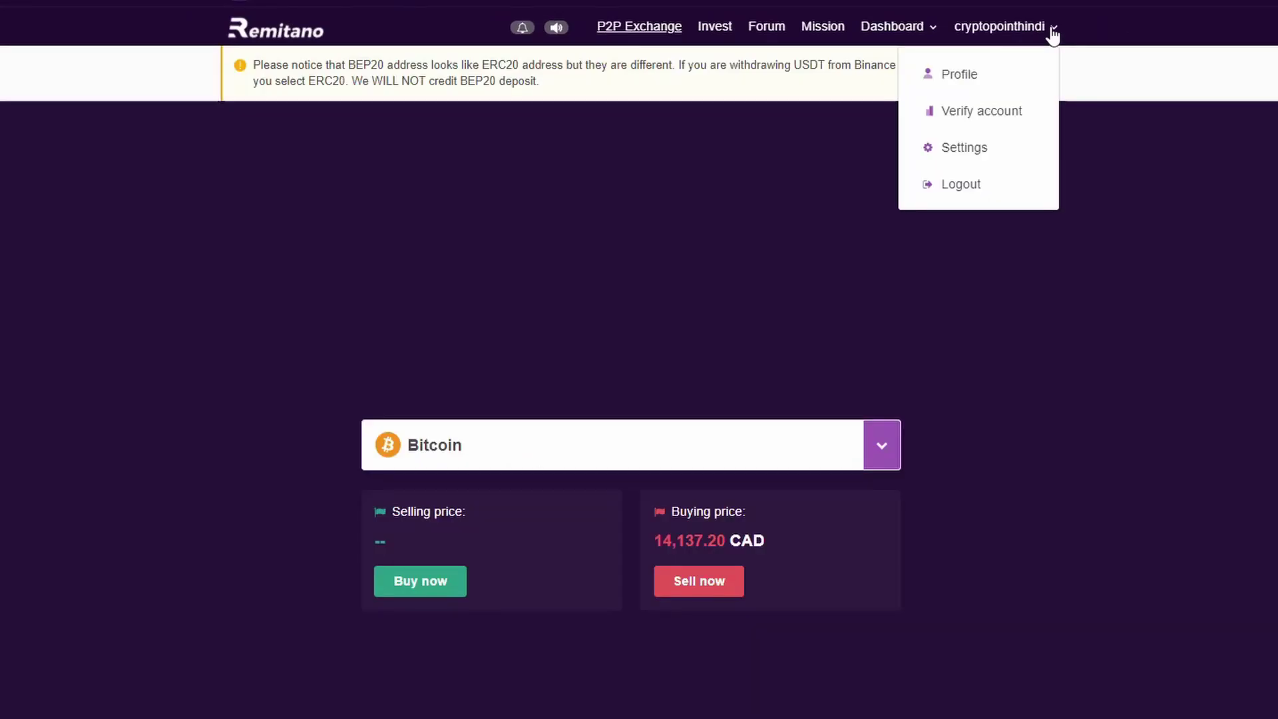
click(1010, 115)
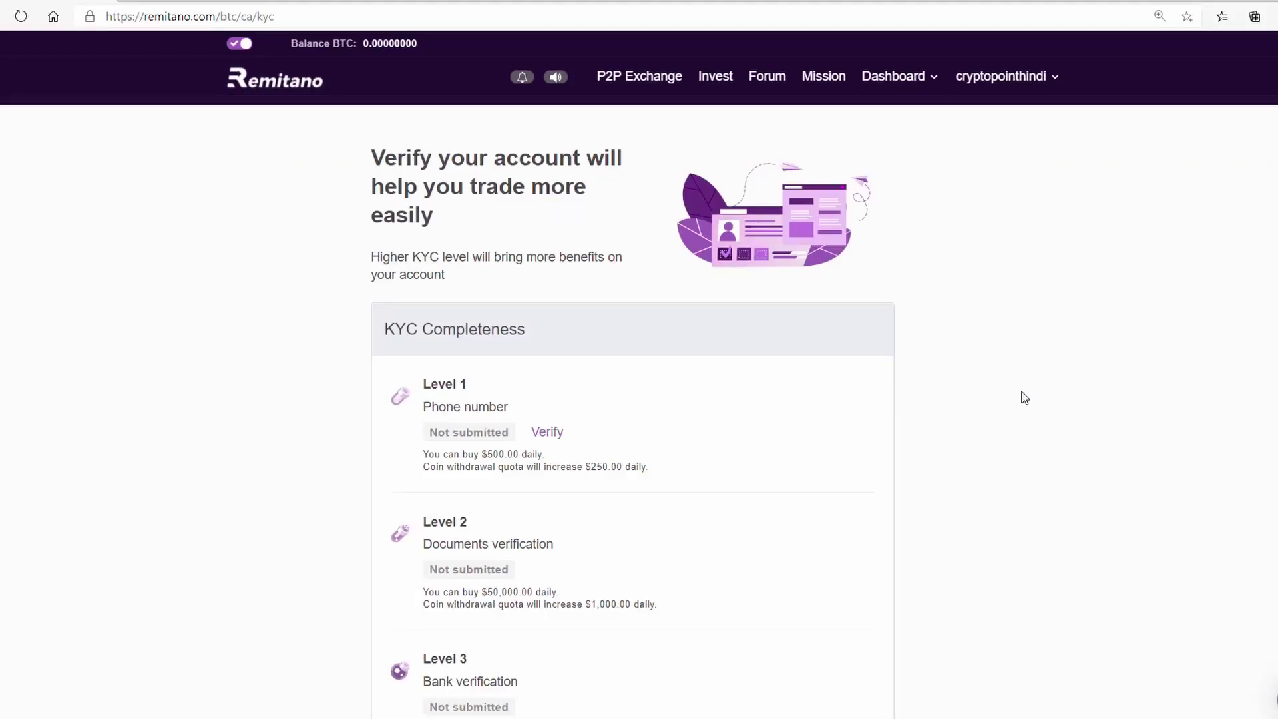
scroll(703, 420, down, 5)
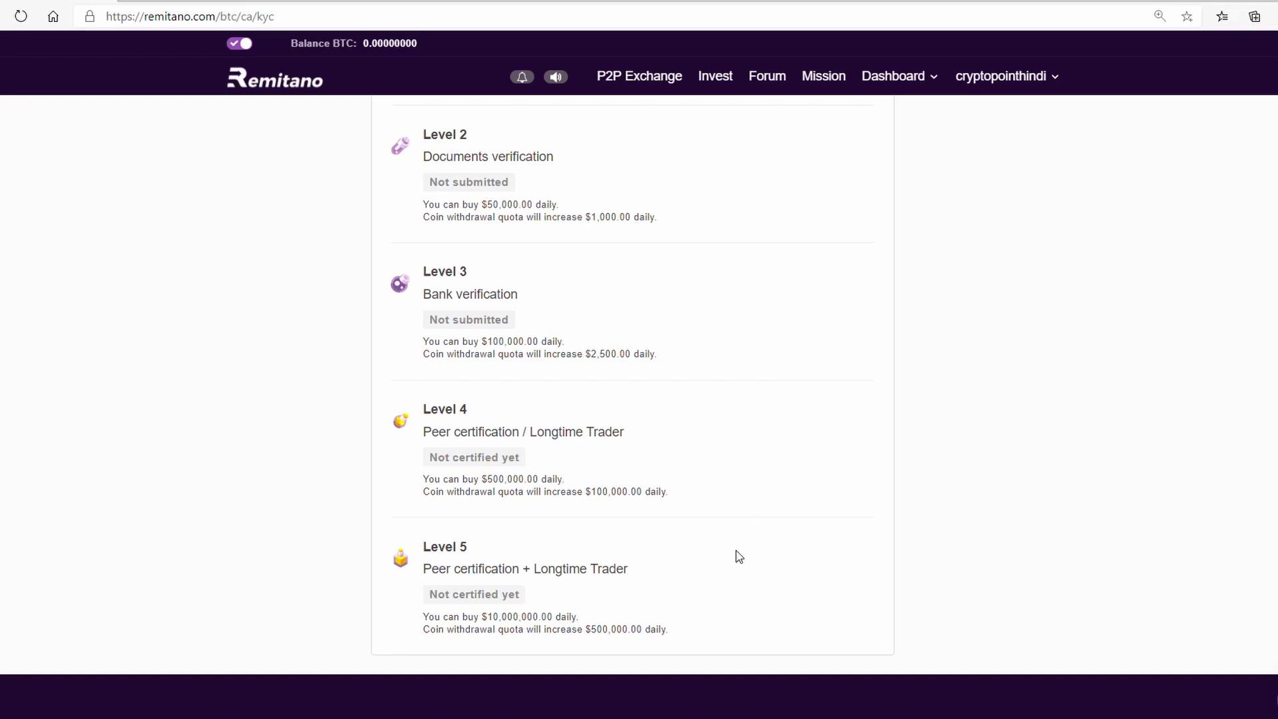
scroll(759, 512, up, 4)
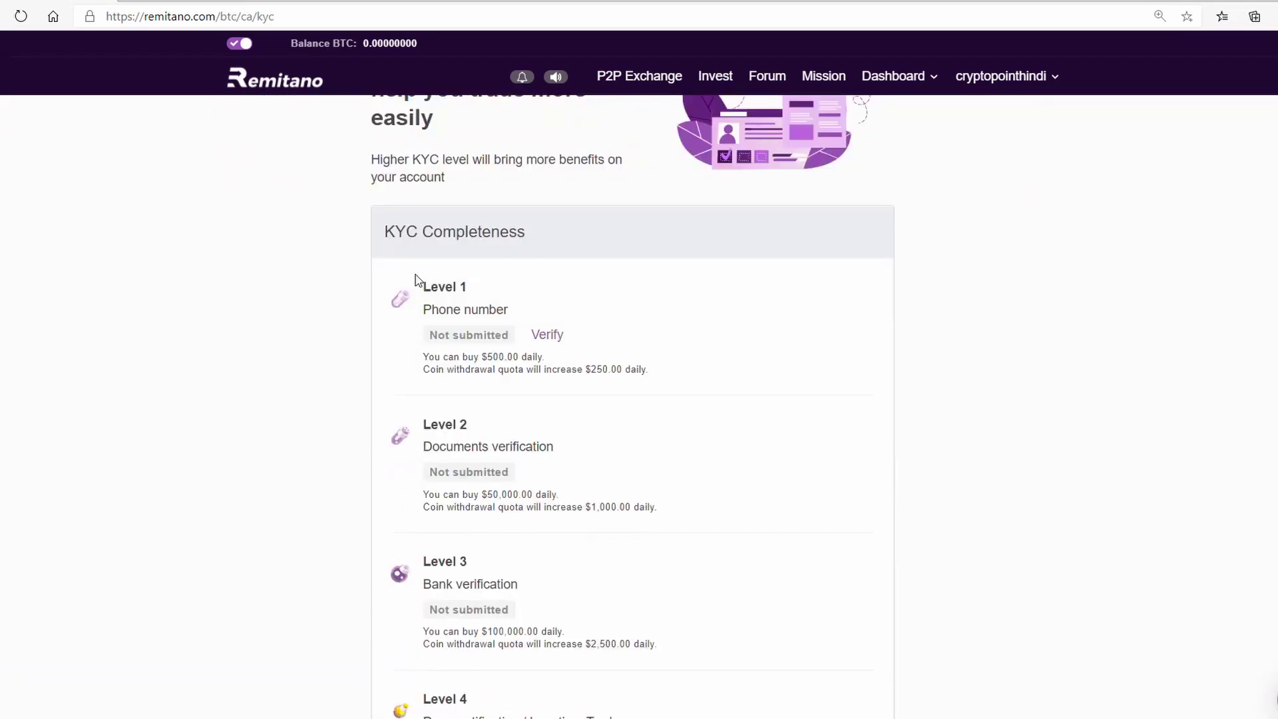
drag(418, 283, 599, 302)
click(599, 302)
drag(482, 357, 508, 358)
drag(586, 370, 609, 370)
drag(422, 286, 504, 291)
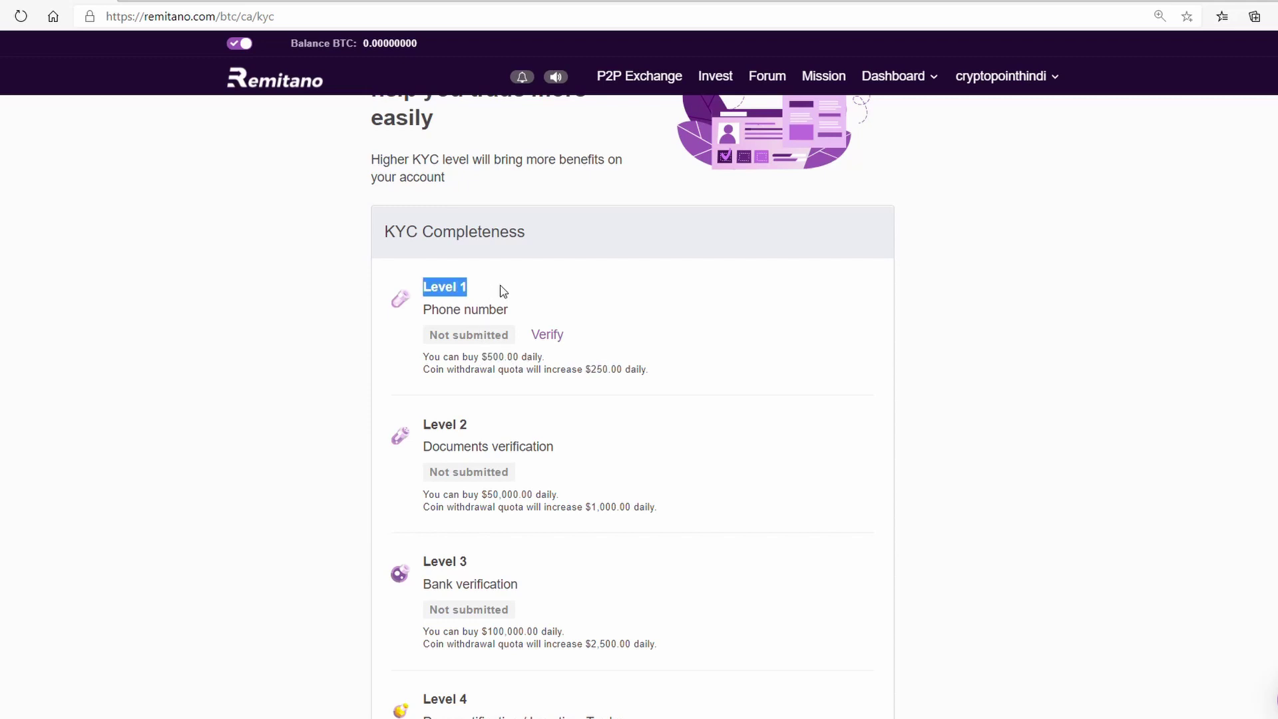
click(539, 293)
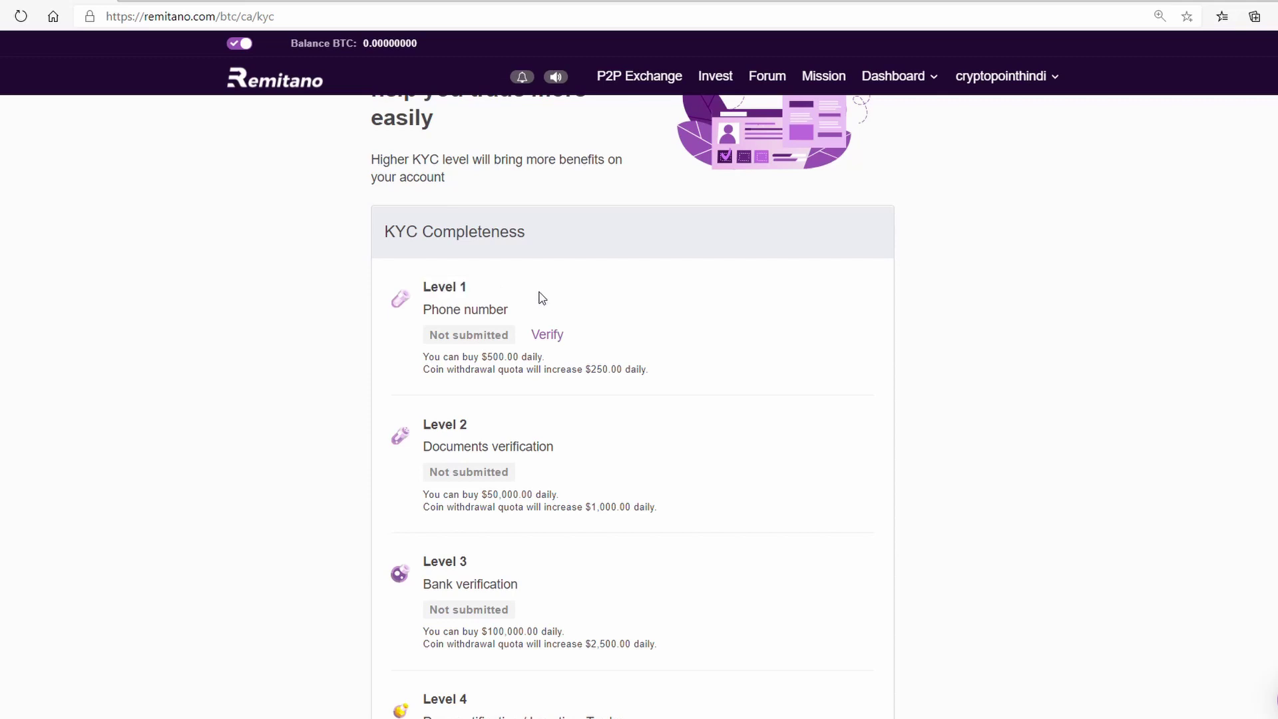
click(547, 336)
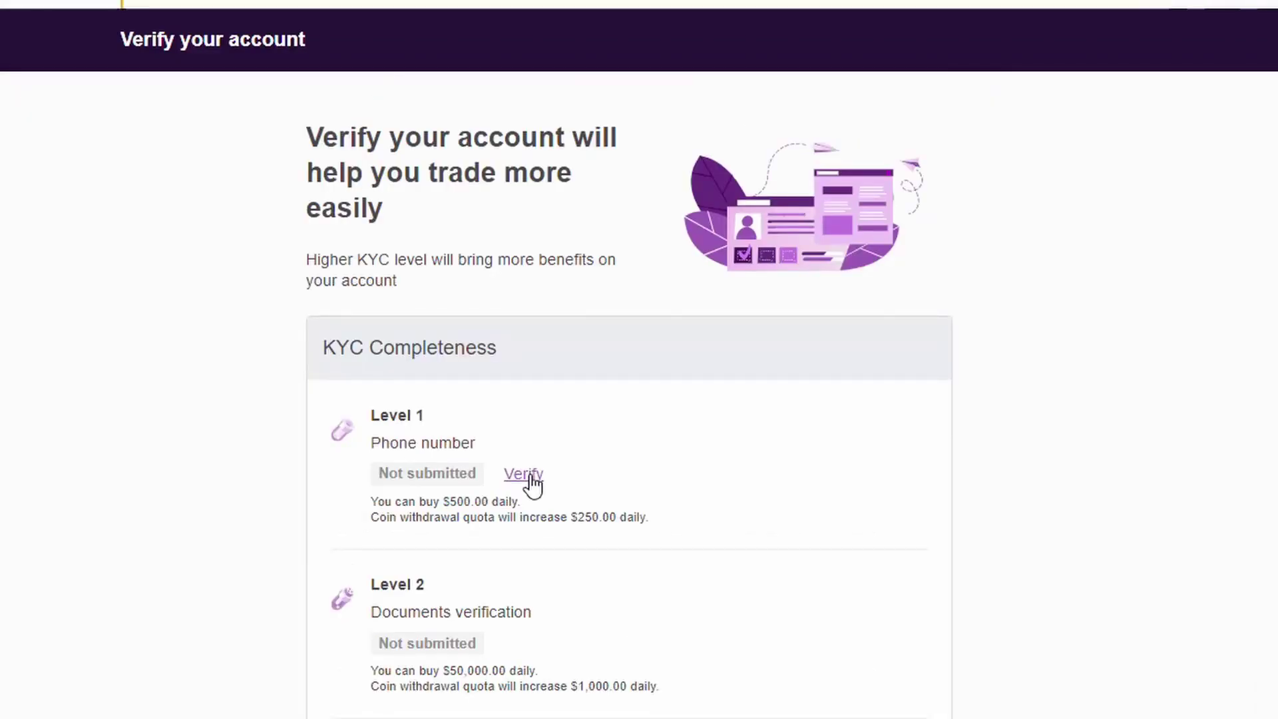
- Verify the phone number by pasting the received SMS code, then highlight the Level 1 label
click(532, 476)
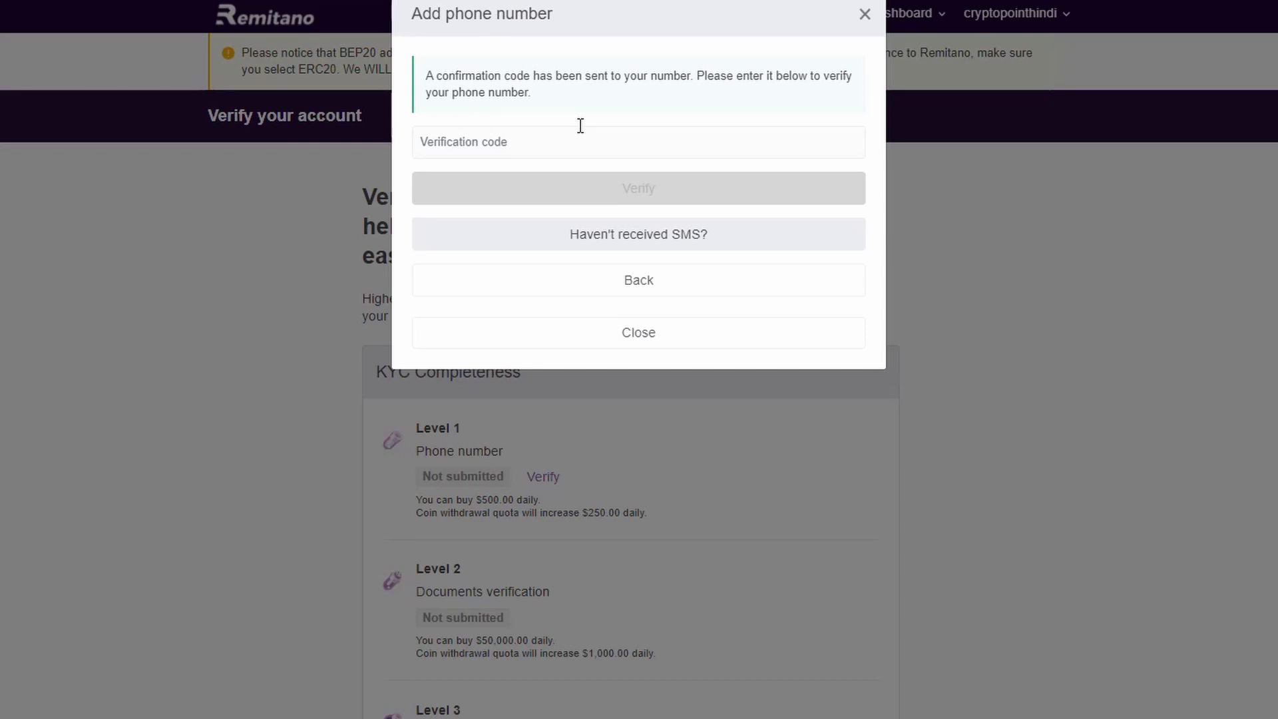
click(575, 140)
key(ctrl+v)
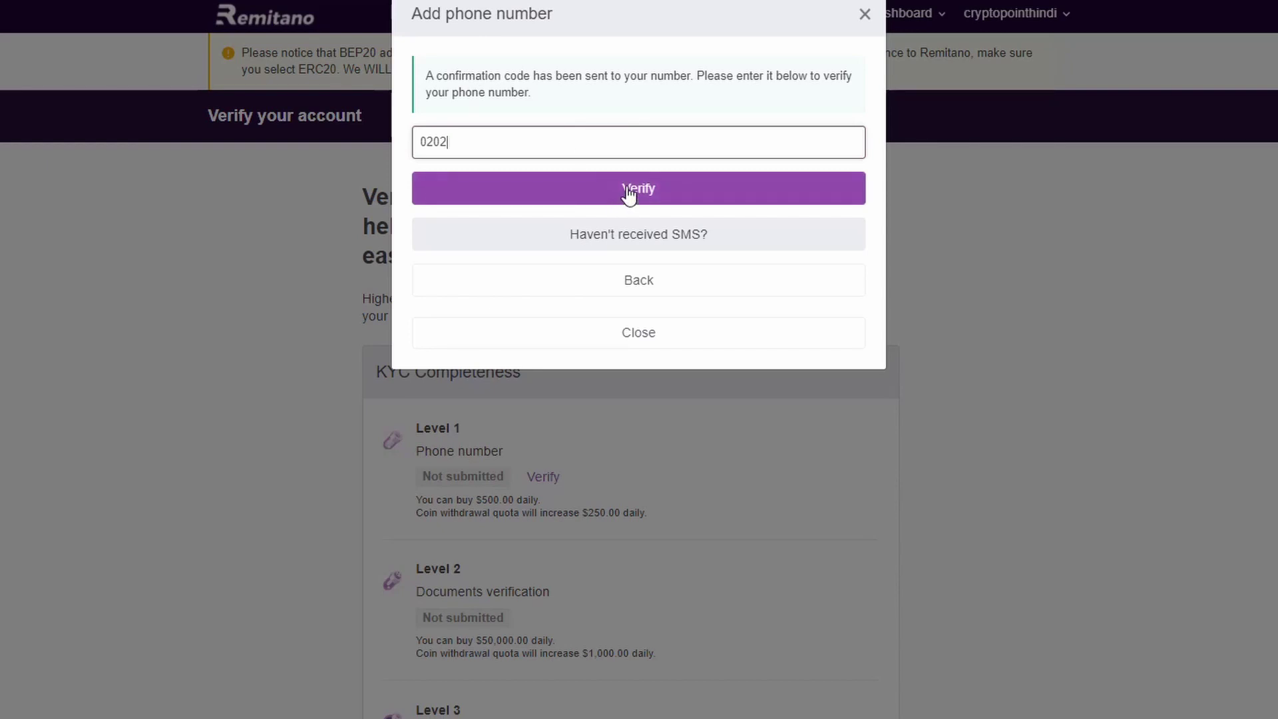
click(631, 195)
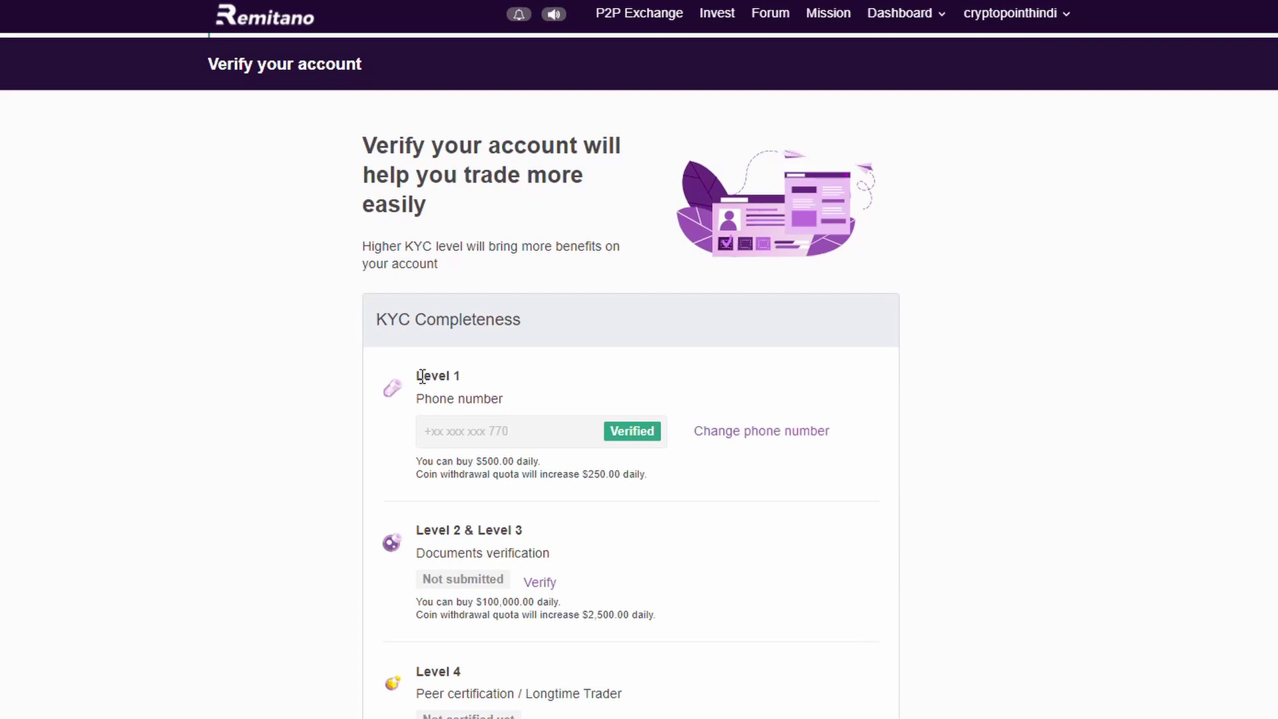
drag(424, 374, 470, 382)
click(523, 388)
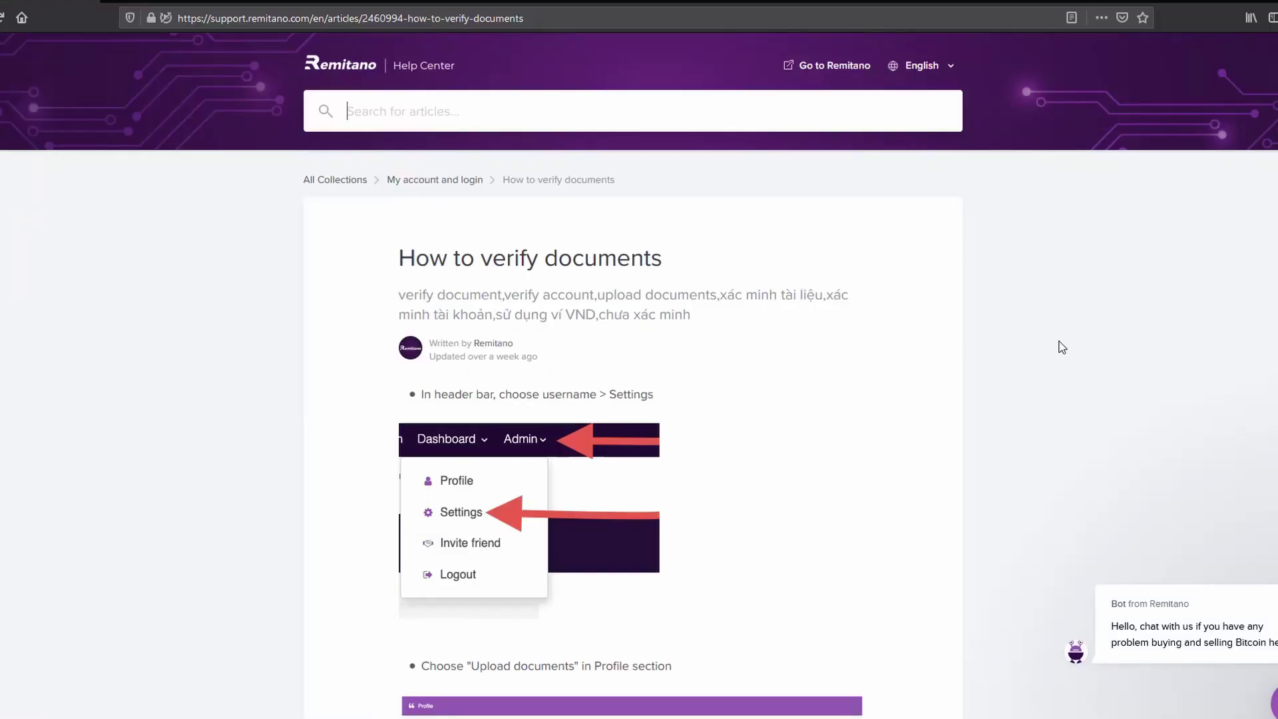
- Read the 'How to verify documents' help article, highlighting its title and scrolling through the steps
drag(447, 259, 655, 260)
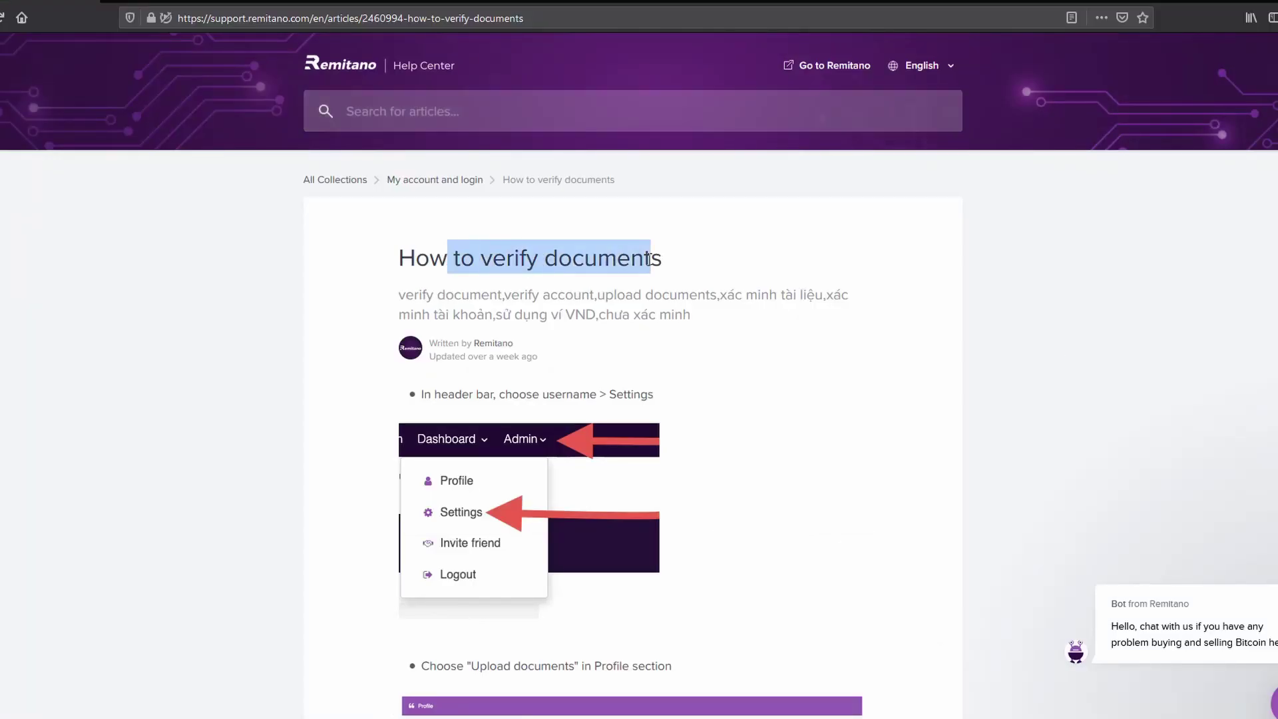
scroll(878, 337, down, 2)
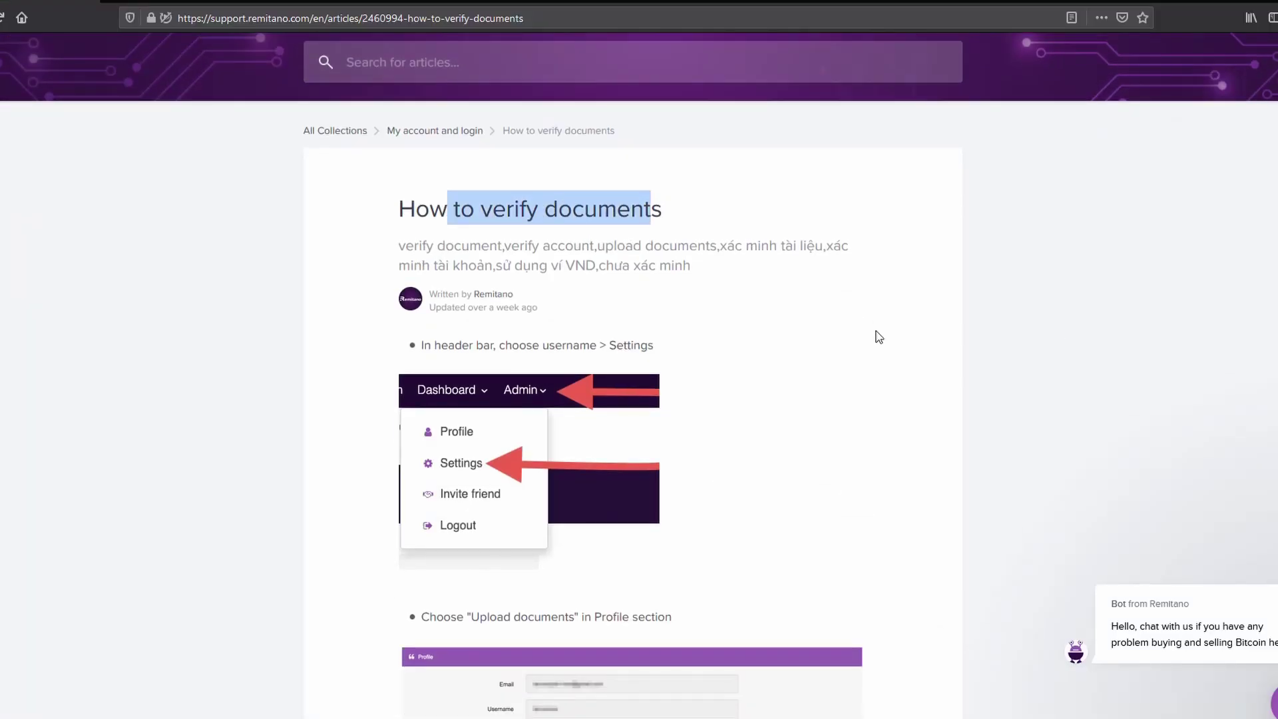
scroll(879, 337, down, 13)
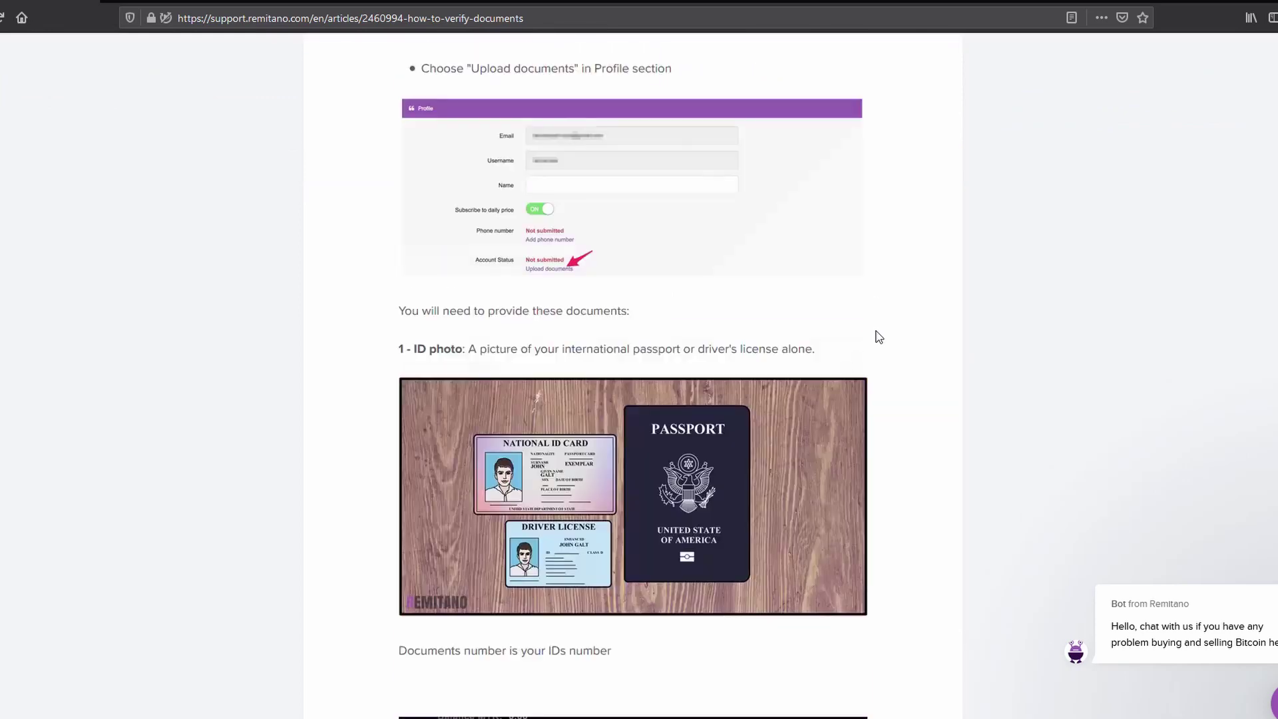
scroll(879, 337, down, 15)
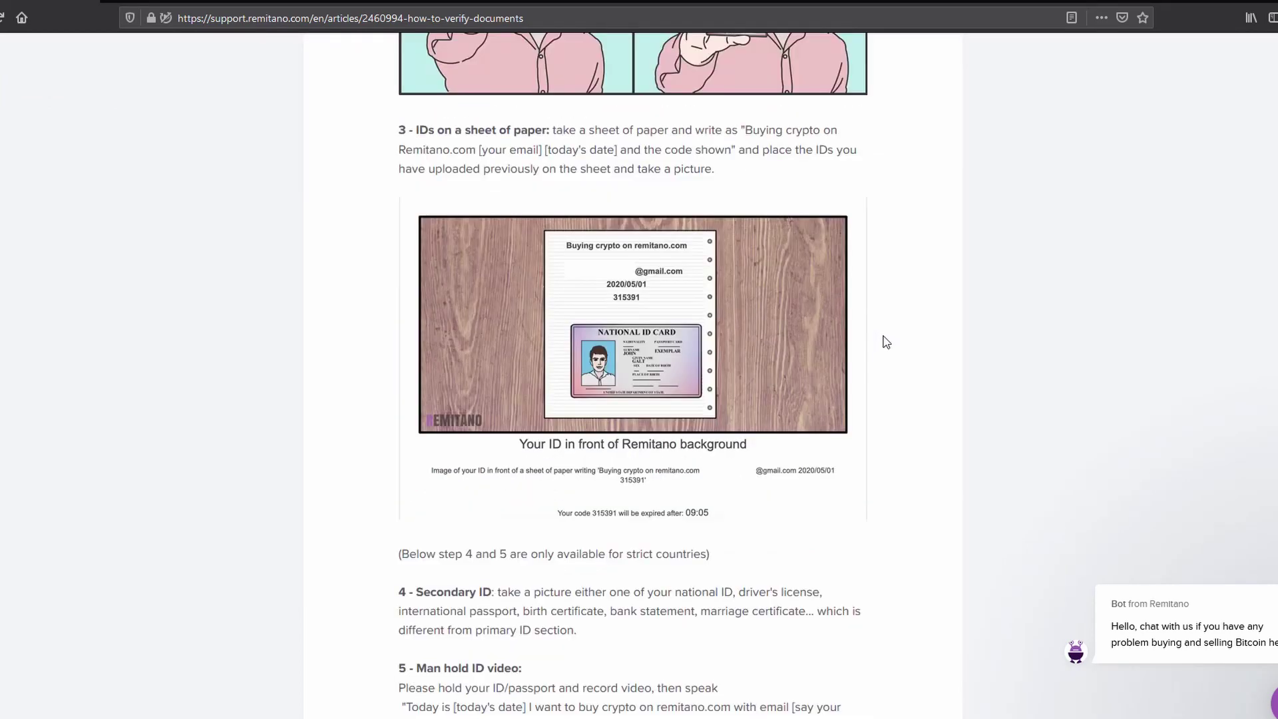
drag(419, 293, 523, 296)
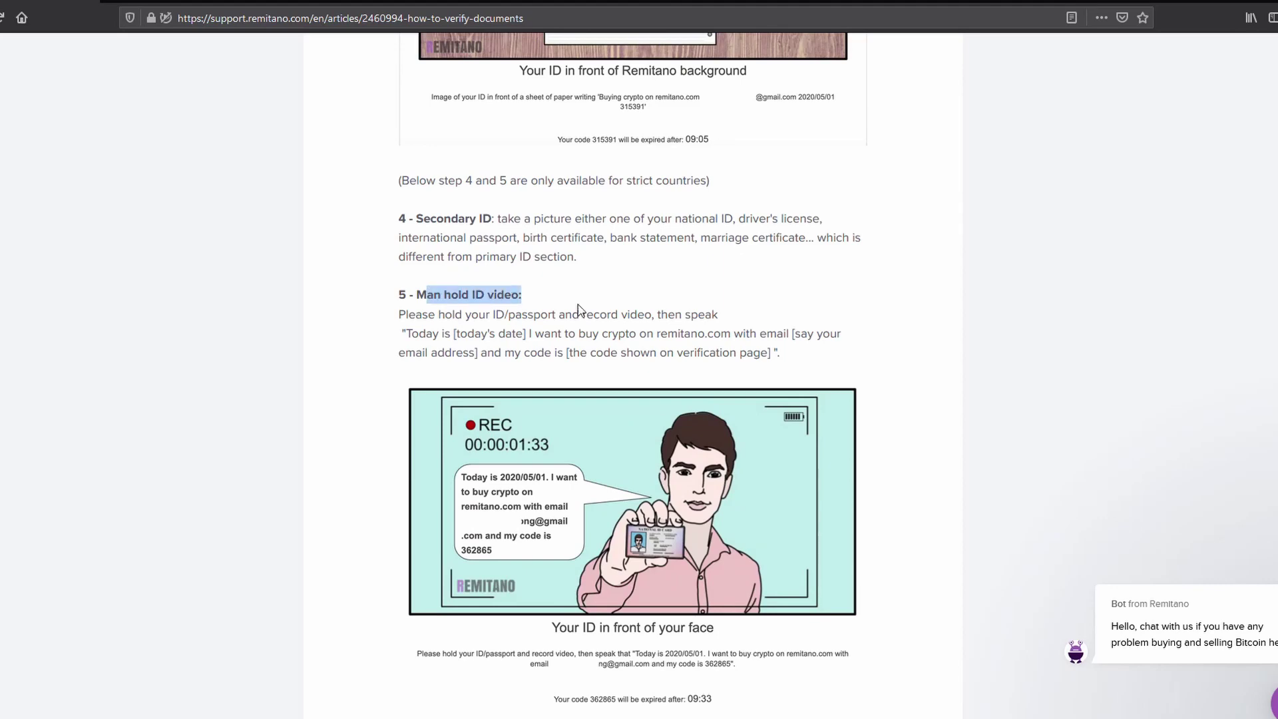
scroll(586, 320, down, 4)
scroll(619, 347, up, 1)
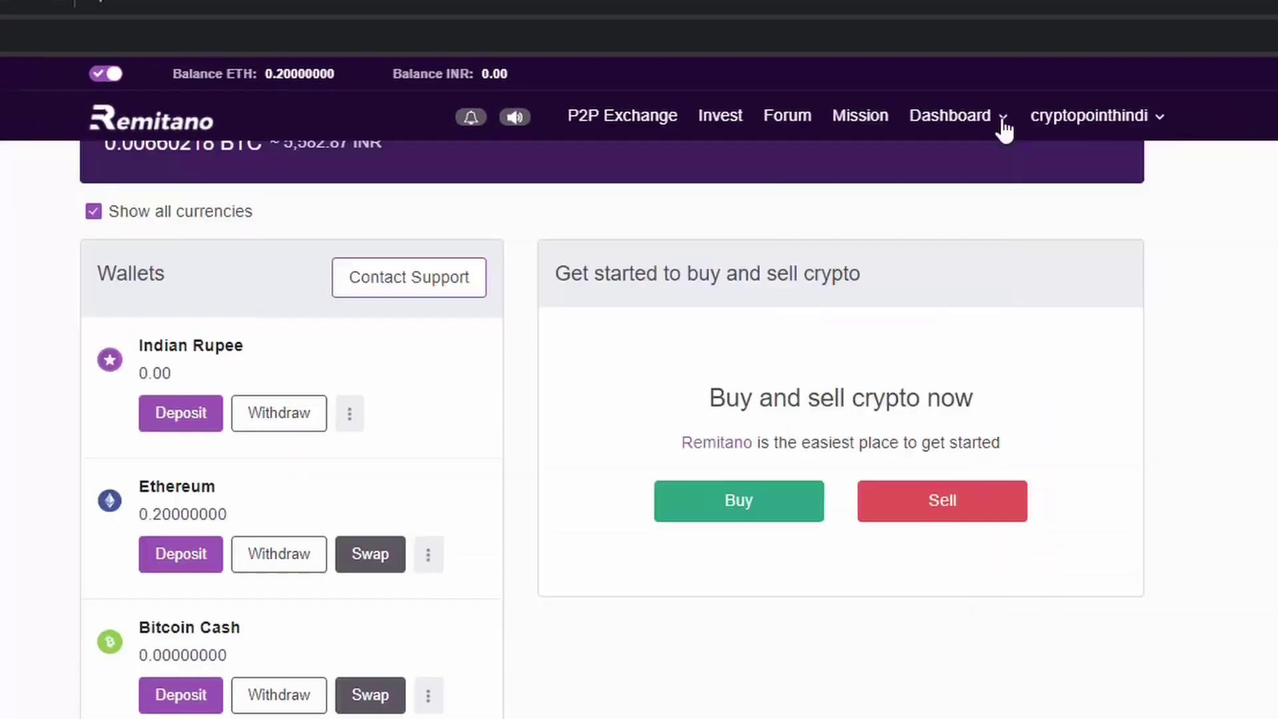
- Go to Dashboard > Wallets and scroll the balances, including 0.20000000 Ethereum
click(1002, 123)
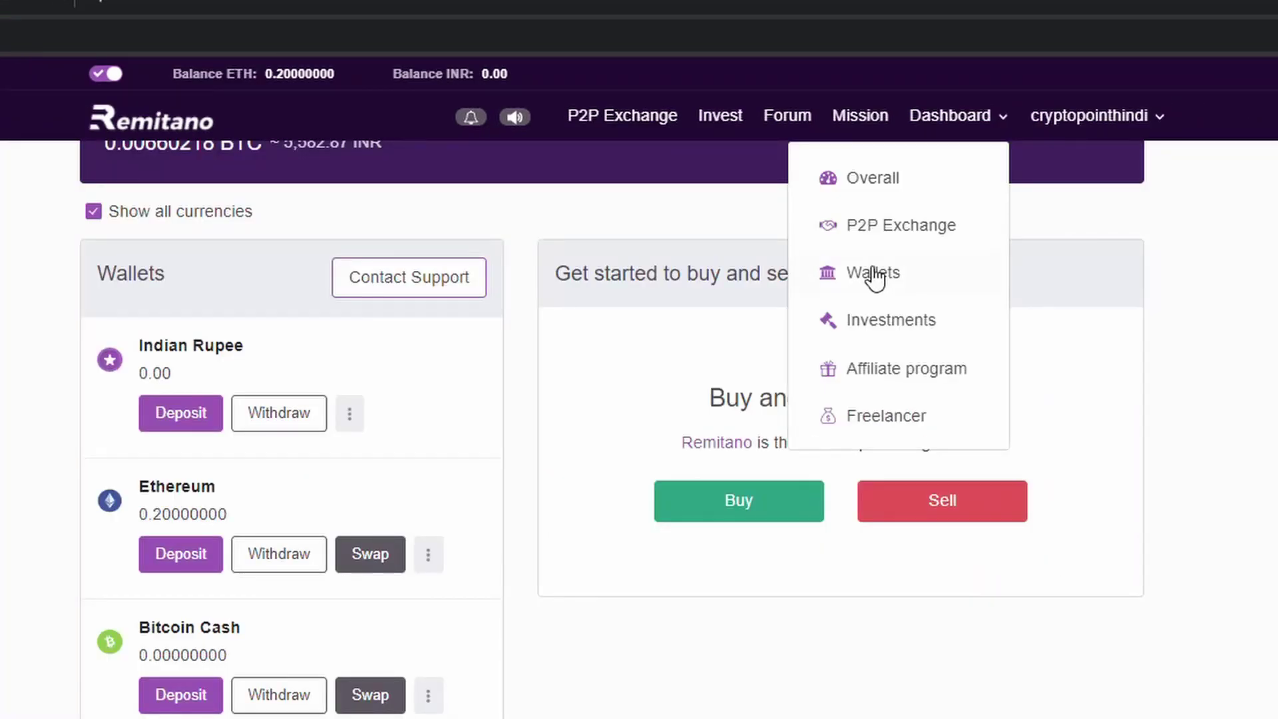
click(872, 277)
scroll(517, 585, down, 5)
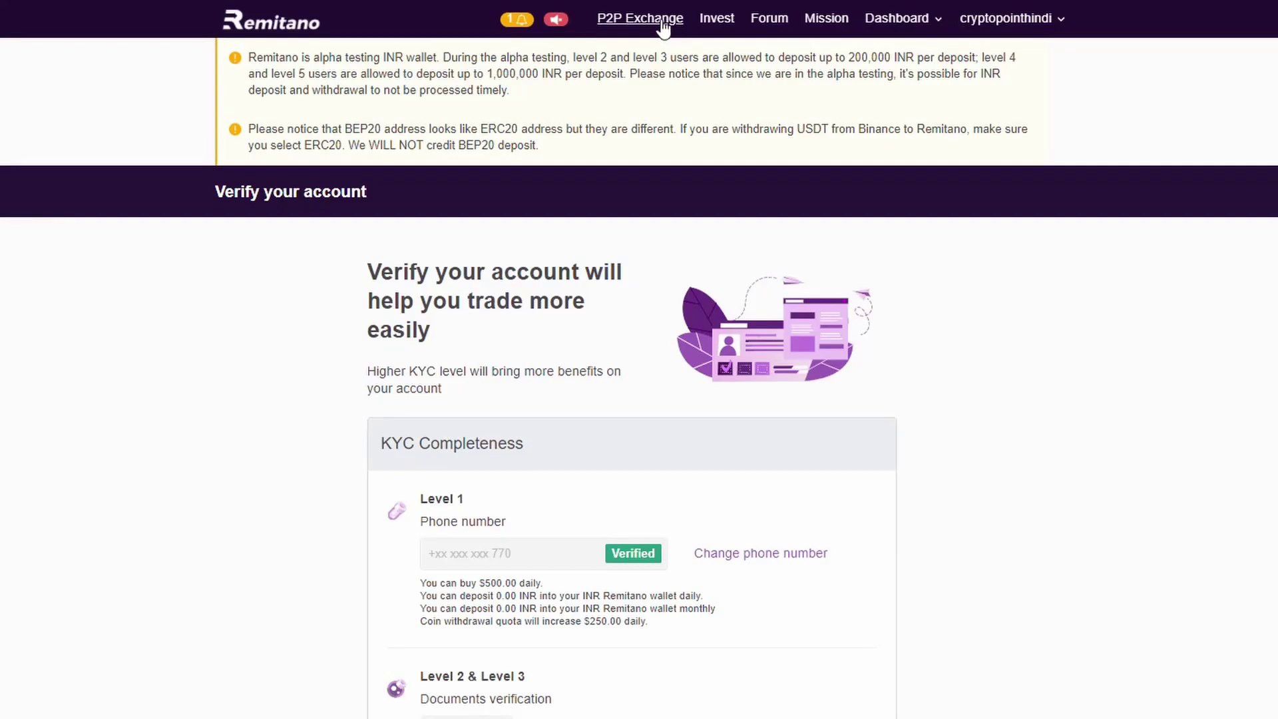
- Open P2P Exchange and check the coin list, keeping Bitcoin selected
click(663, 27)
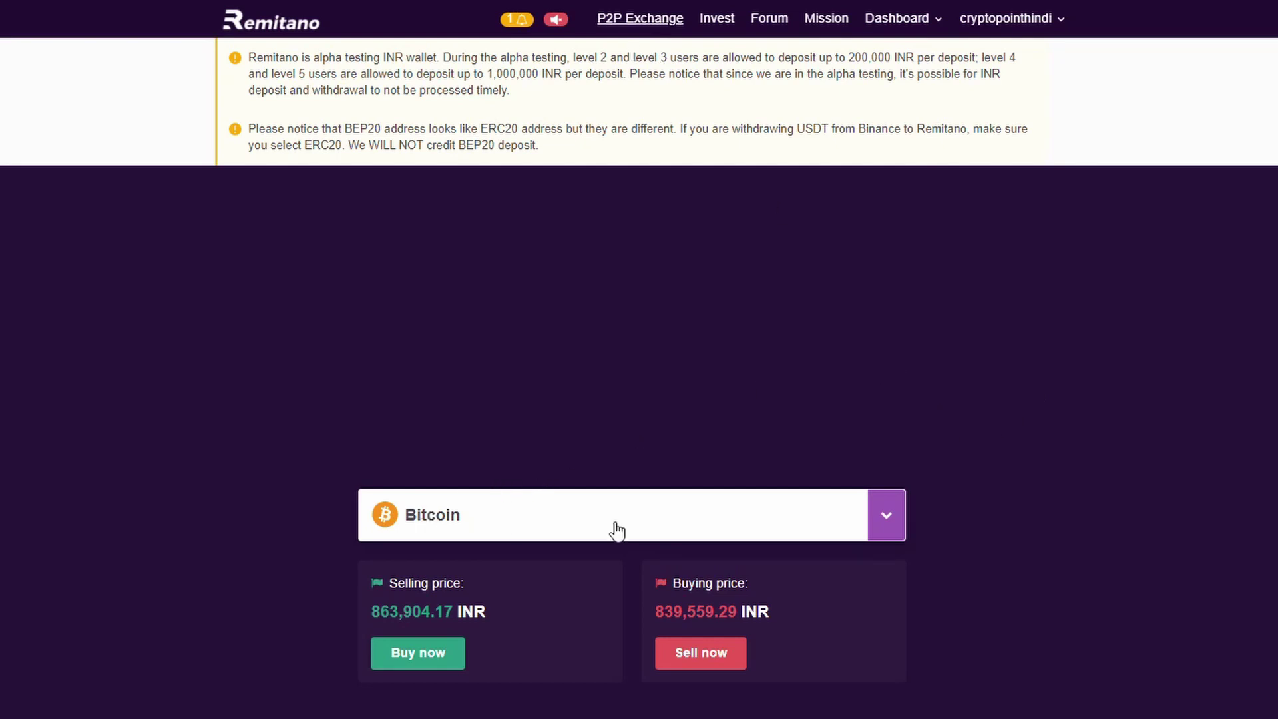
click(888, 519)
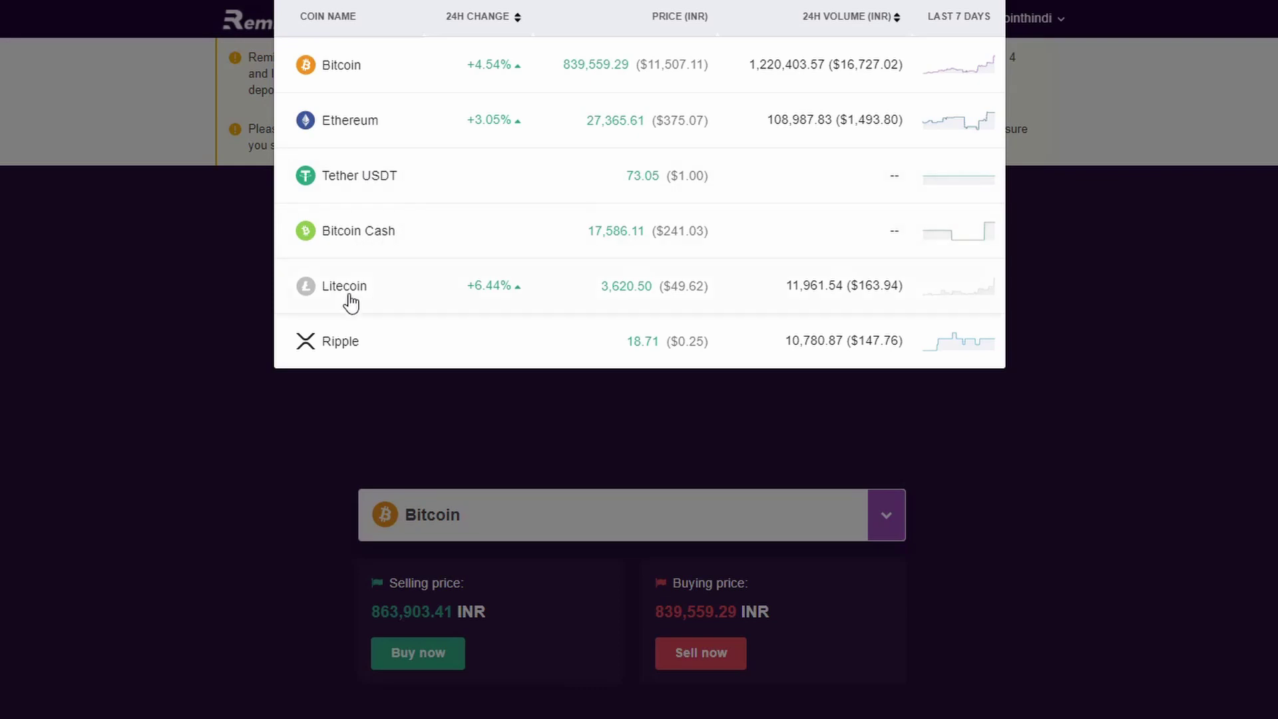
click(1251, 455)
- Scroll through the Bitcoin buy and sell offers and start a new selling ad
scroll(1231, 450, down, 8)
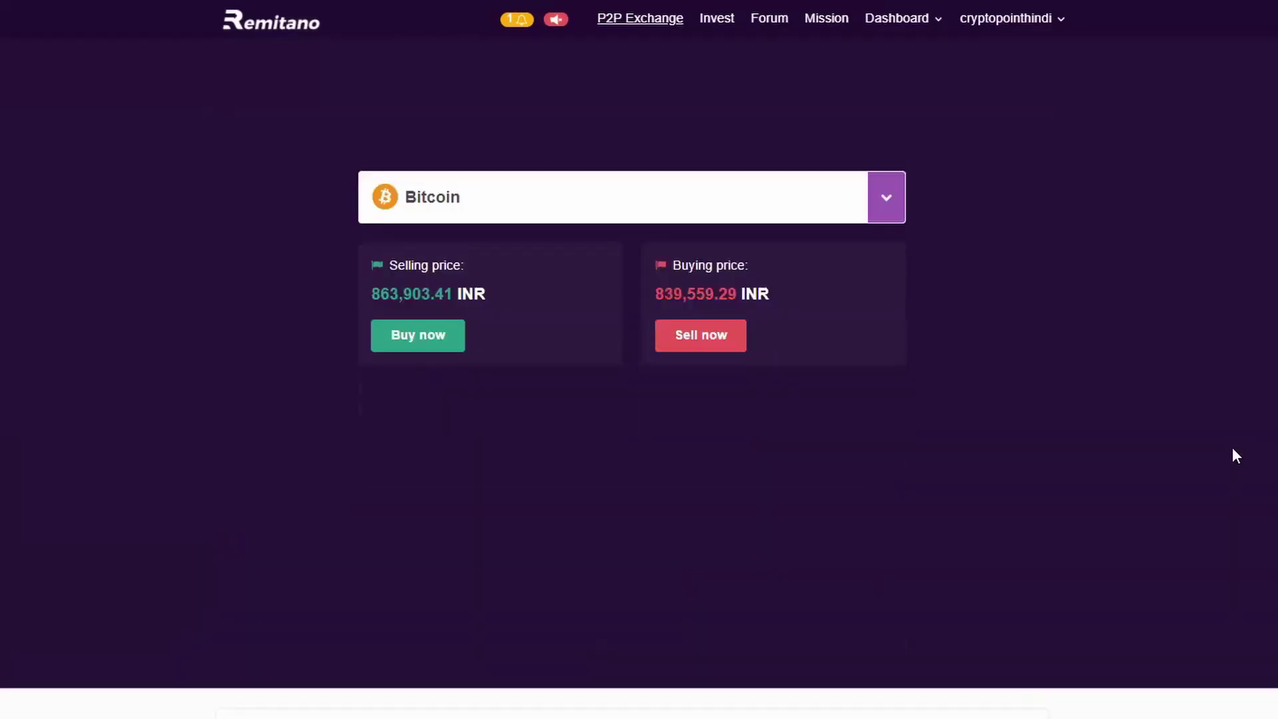
scroll(1217, 453, down, 7)
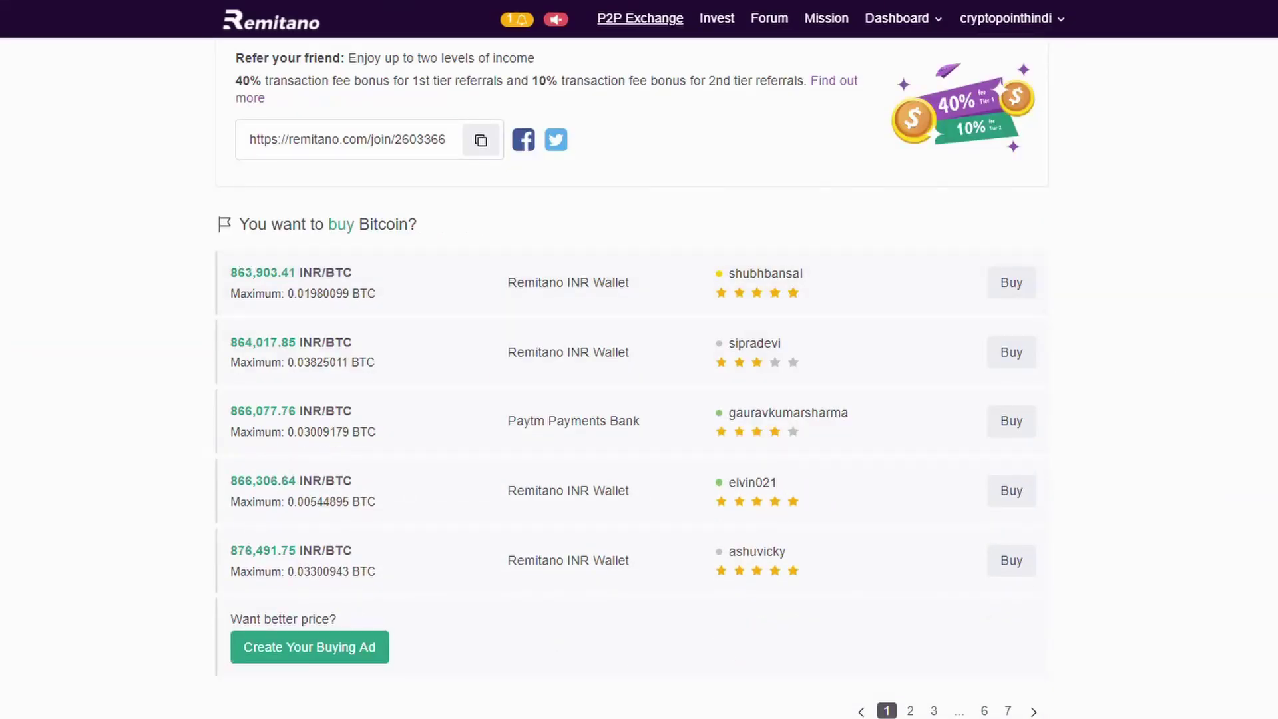
scroll(1201, 395, down, 4)
scroll(522, 288, down, 6)
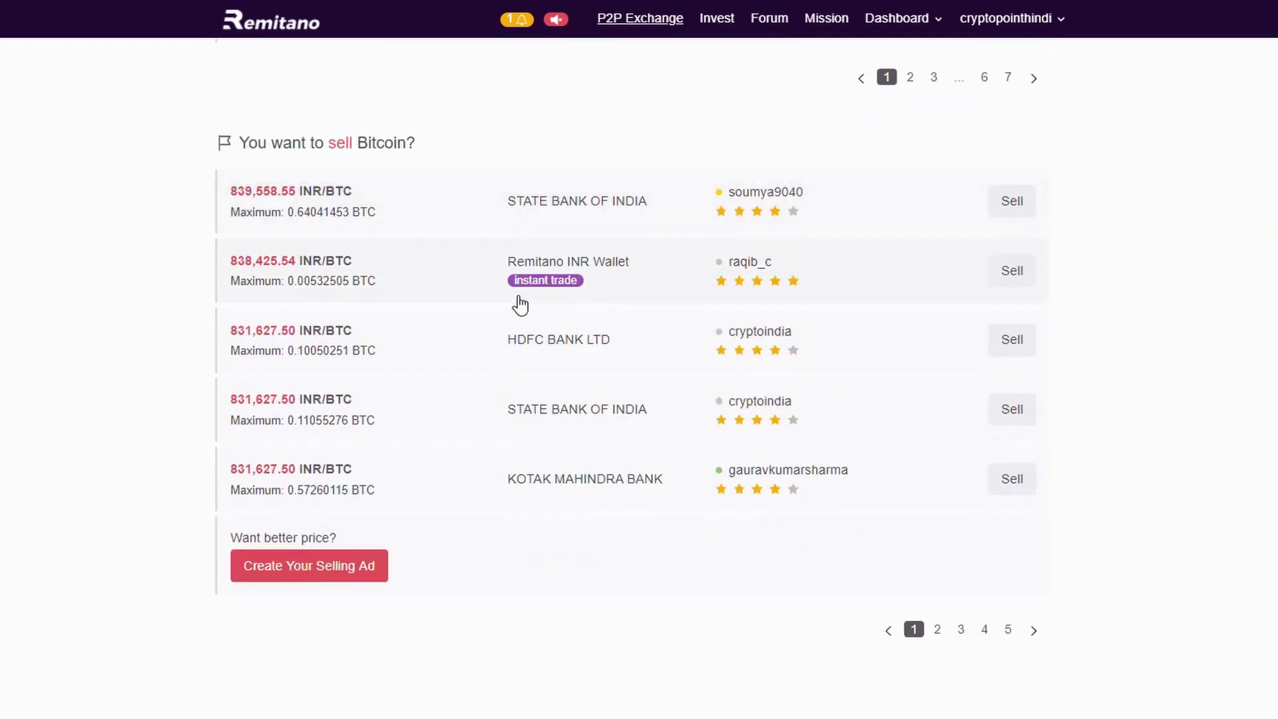
scroll(571, 317, up, 4)
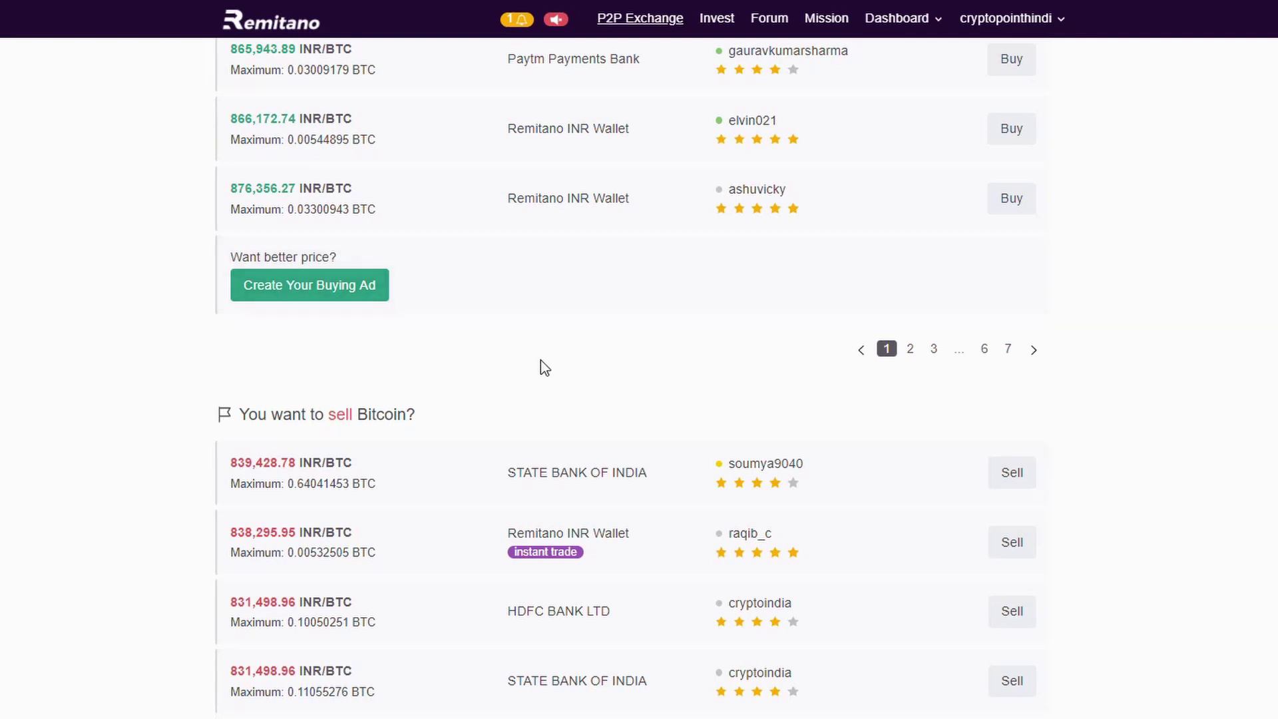
scroll(541, 366, down, 3)
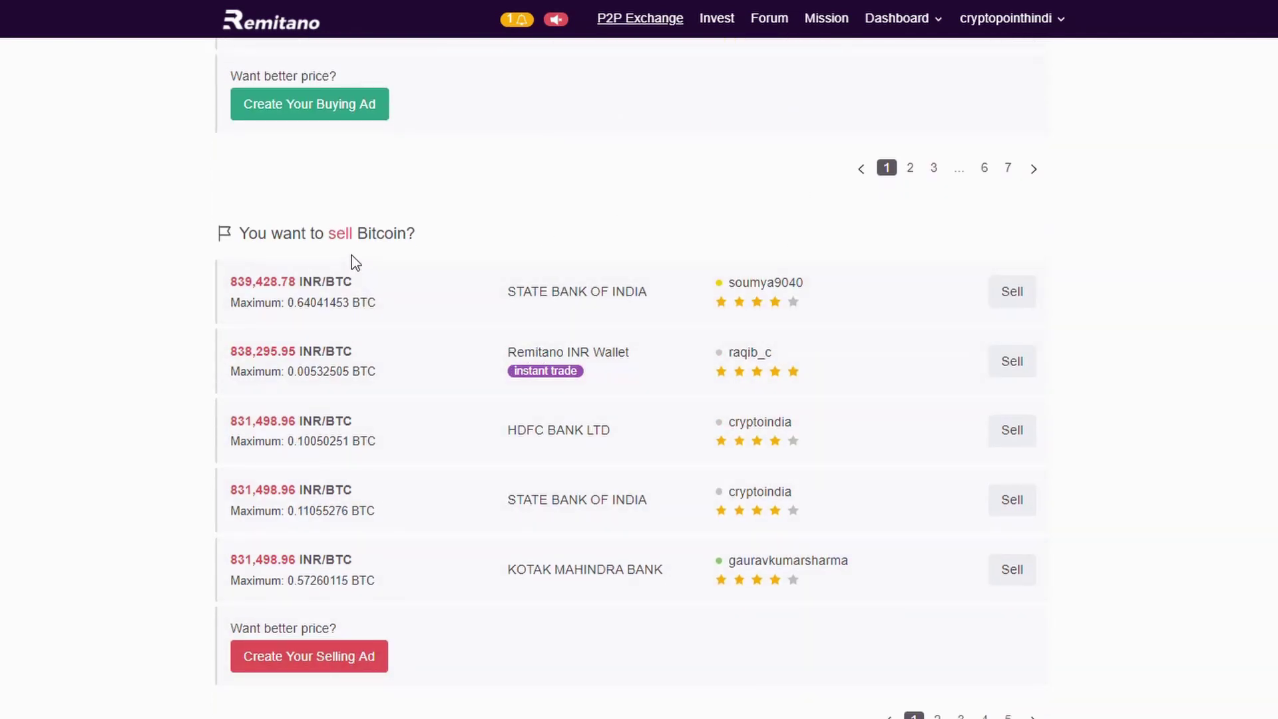
click(342, 658)
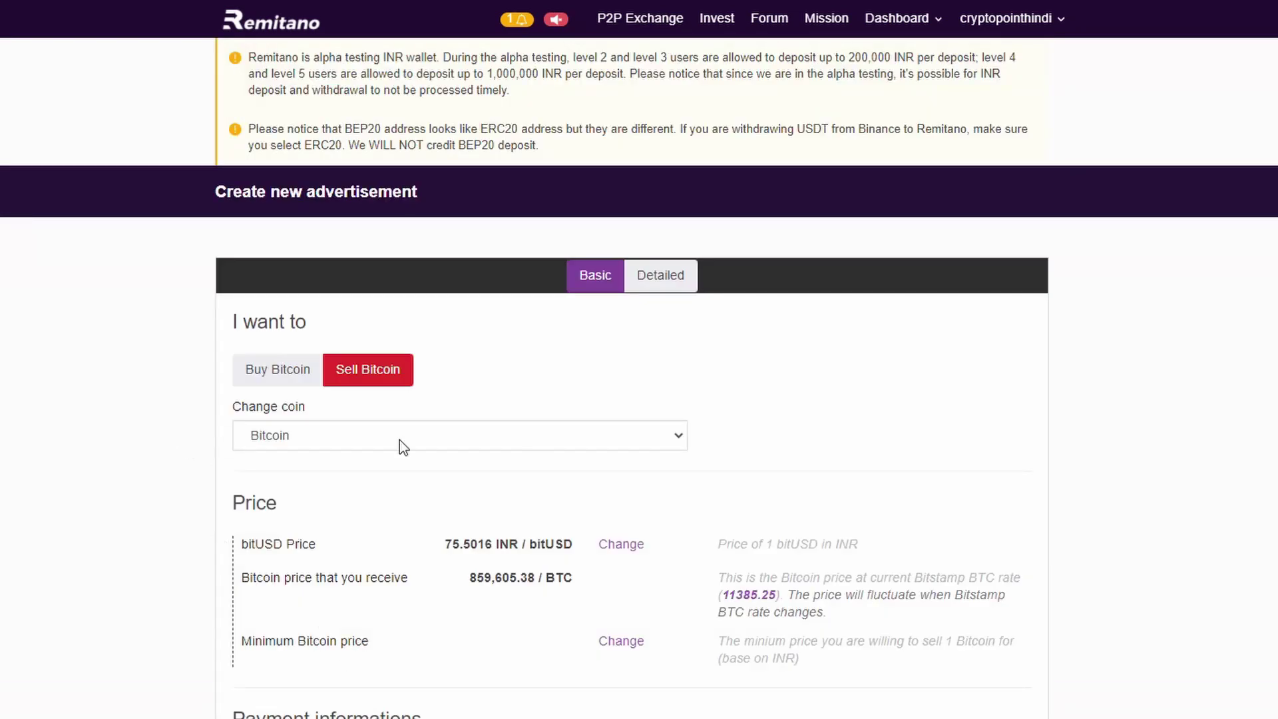
- Leave the ad's coin as Bitcoin and payment as Remitano INR Wallet, then return to P2P Exchange
scroll(399, 439, down, 3)
click(318, 254)
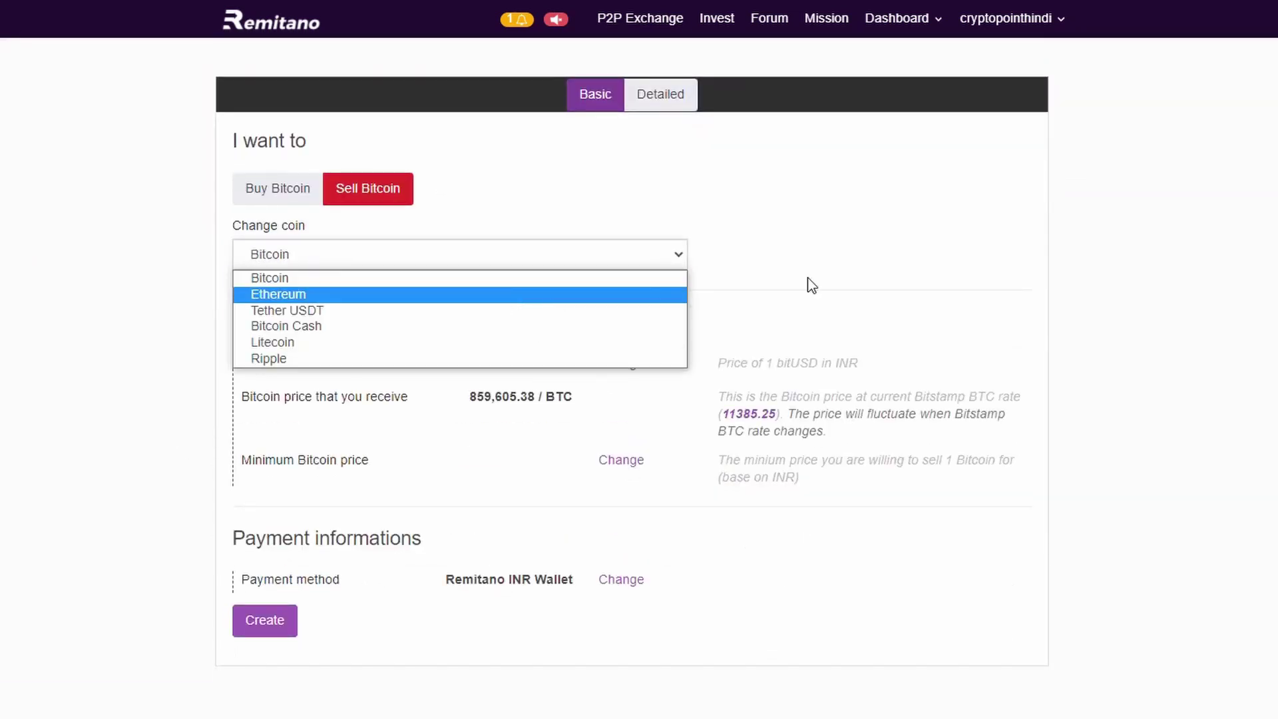
click(860, 269)
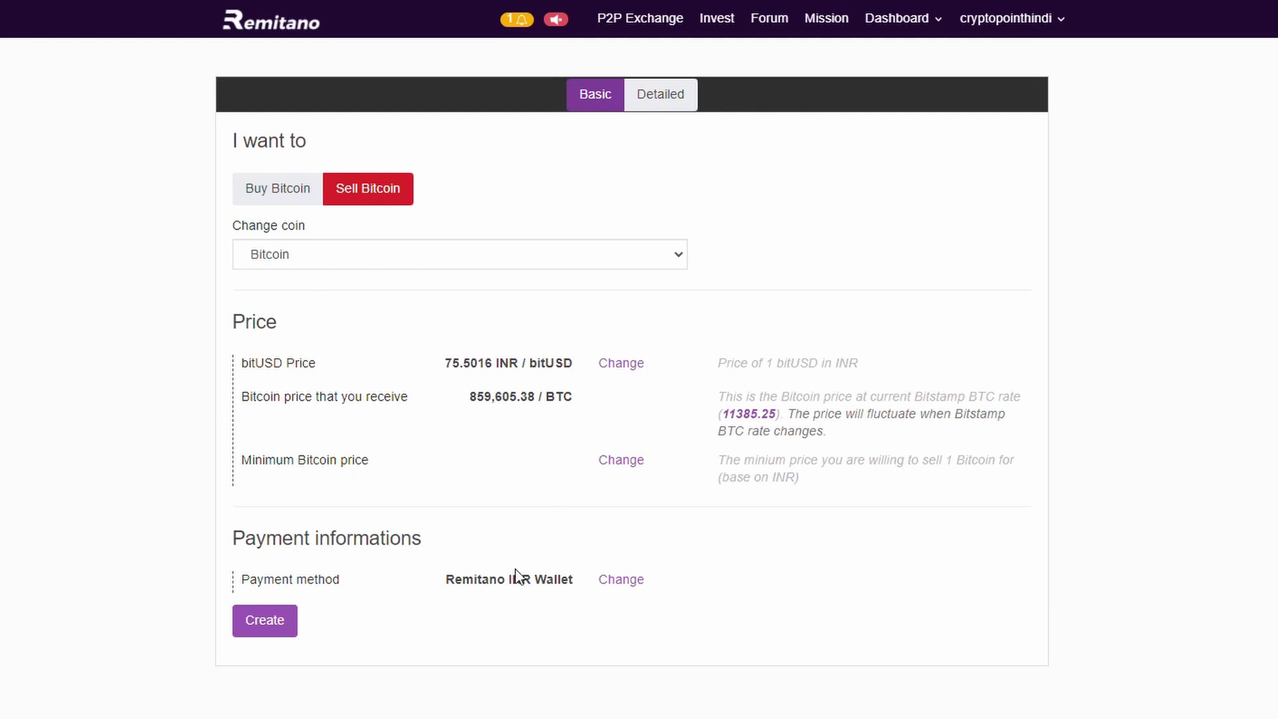
click(619, 580)
click(475, 618)
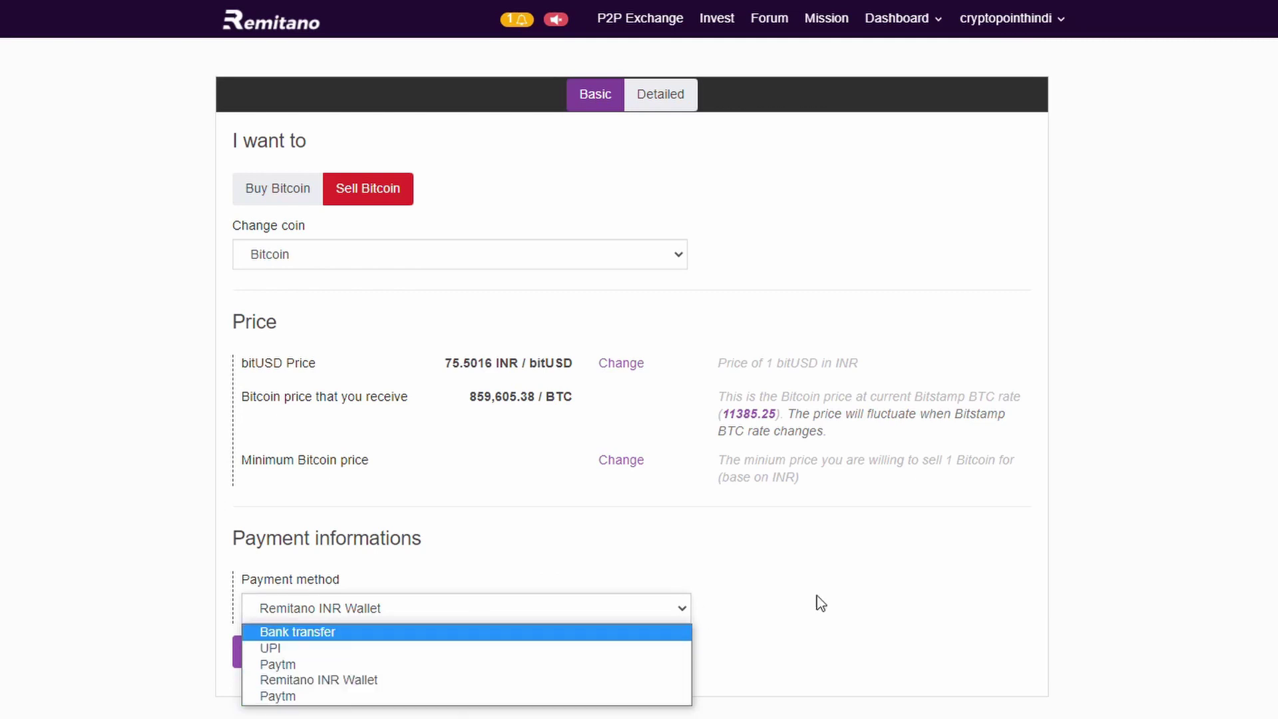
click(926, 602)
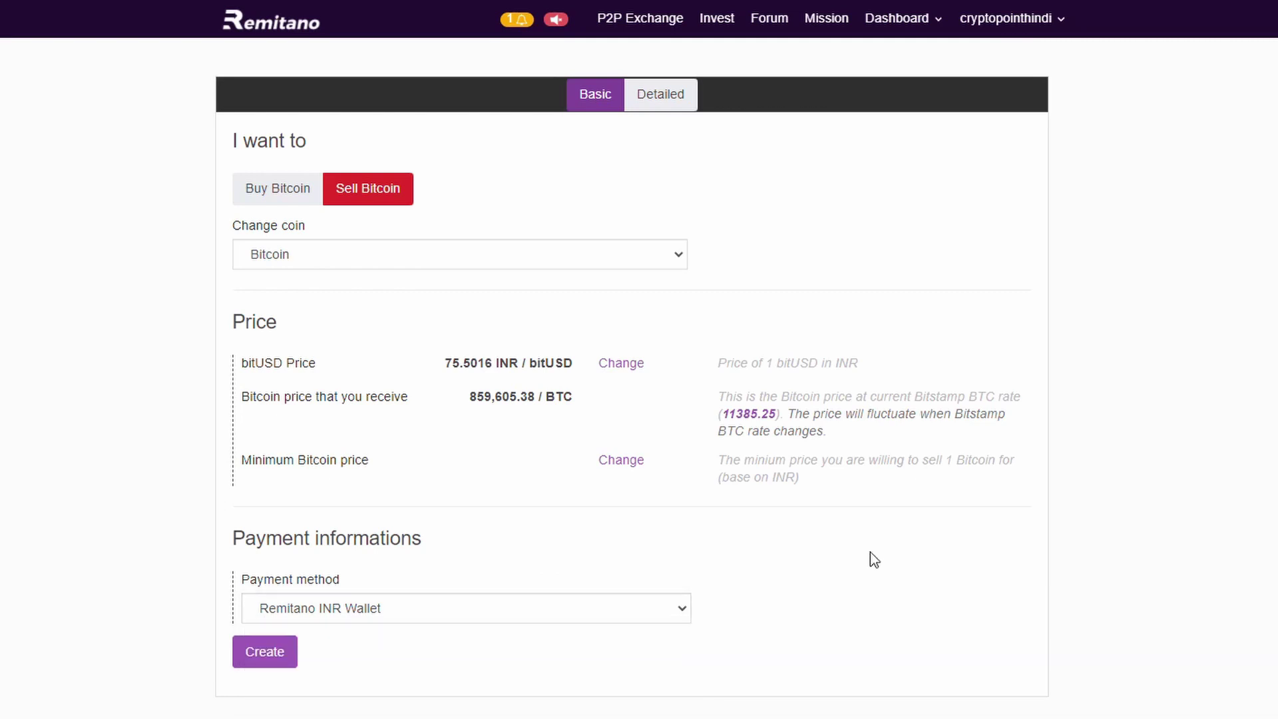
click(404, 200)
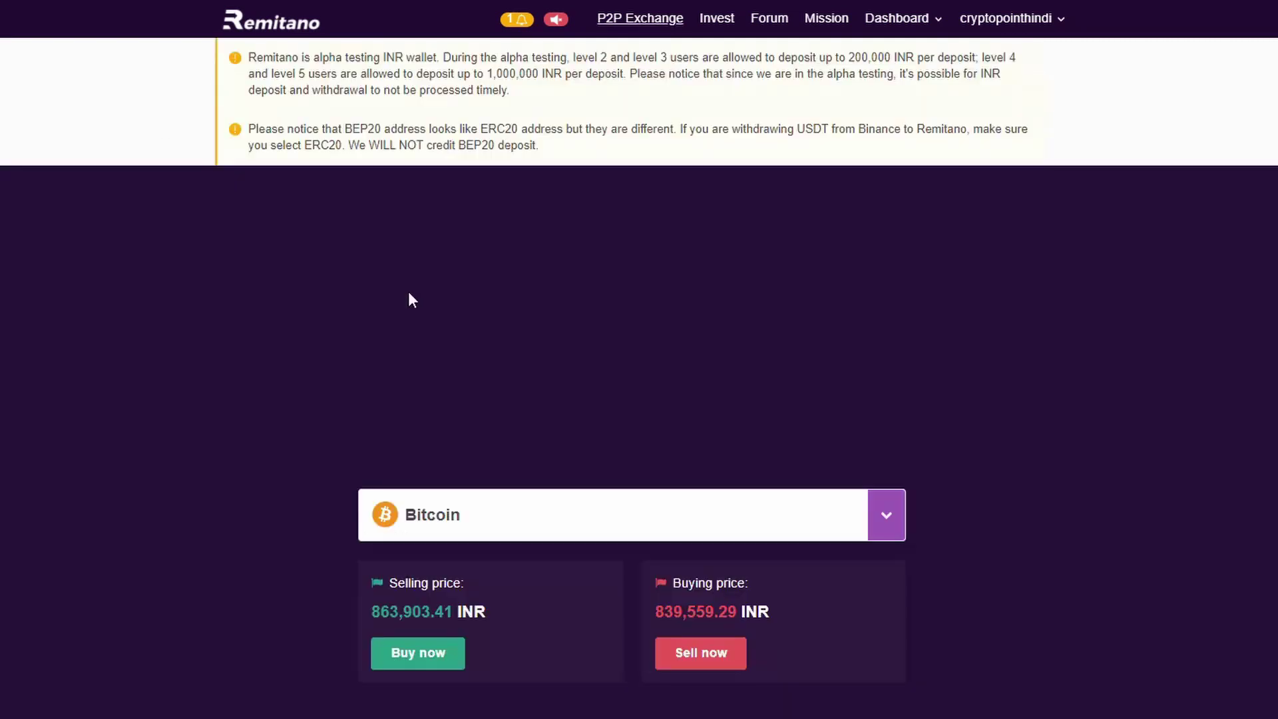
- Select Ethereum to show its 28,558.28 INR selling and 27,350.27 INR buying prices
click(887, 522)
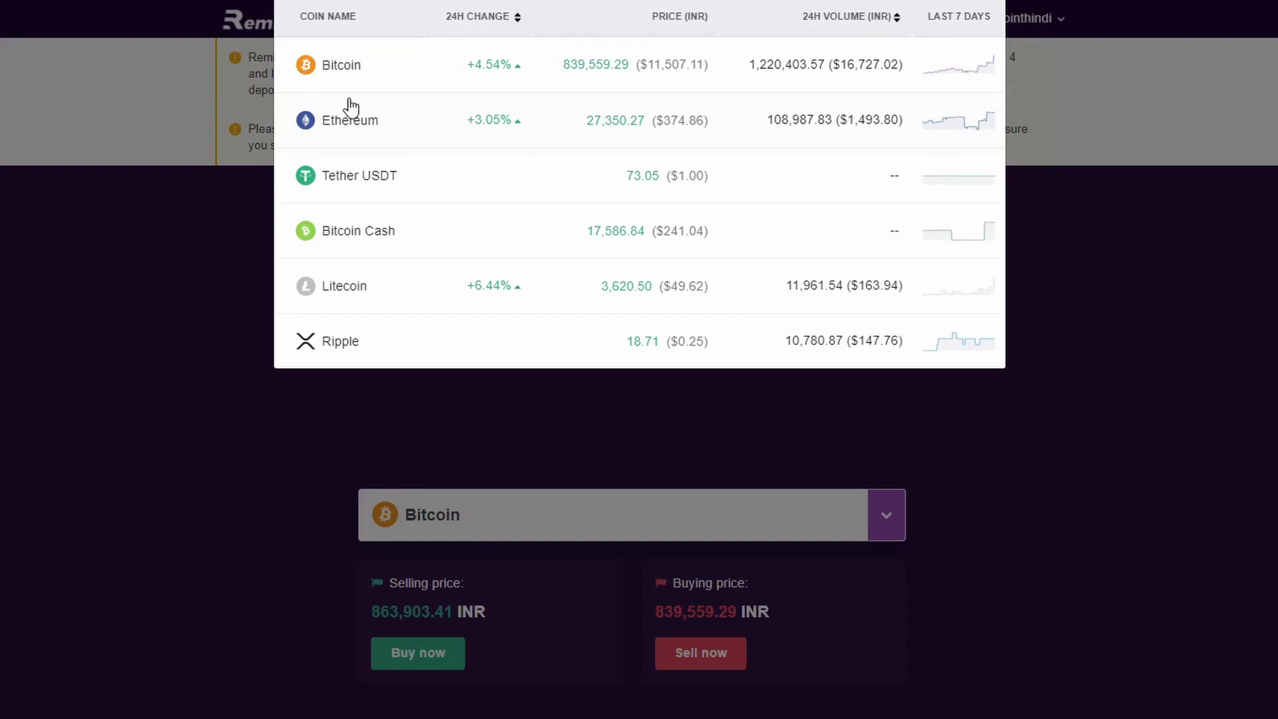
click(362, 124)
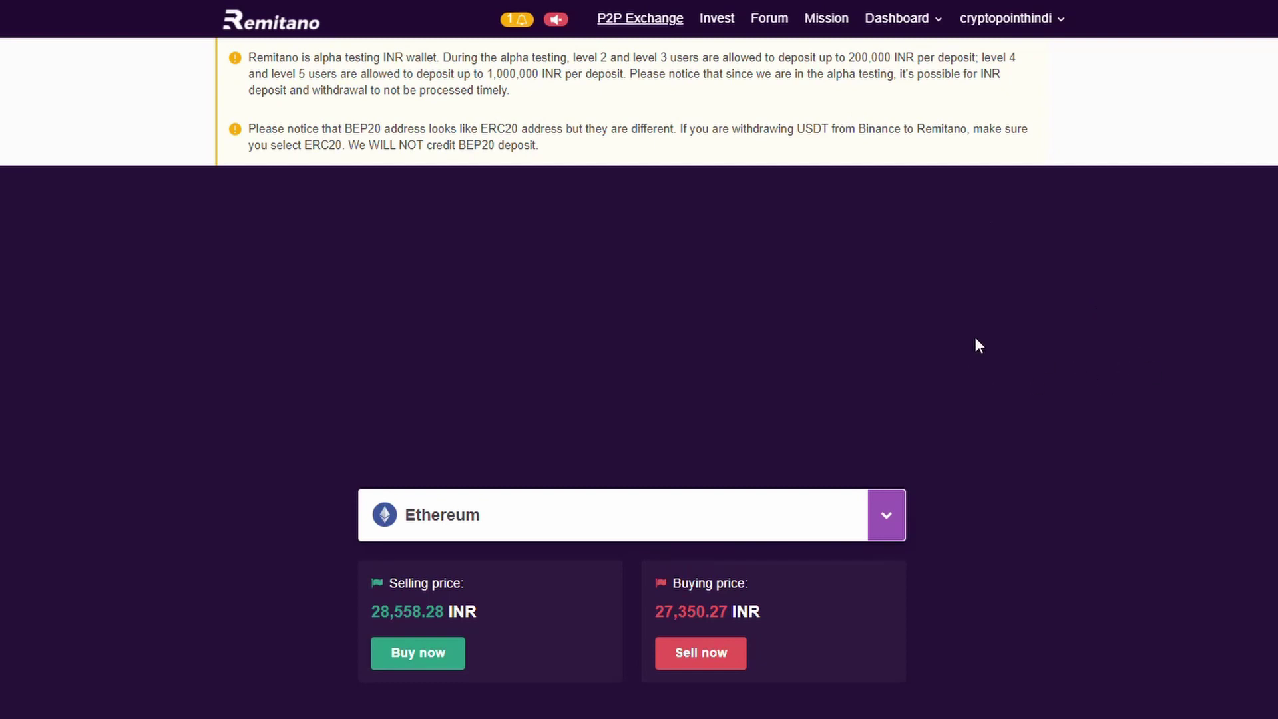
scroll(931, 353, down, 4)
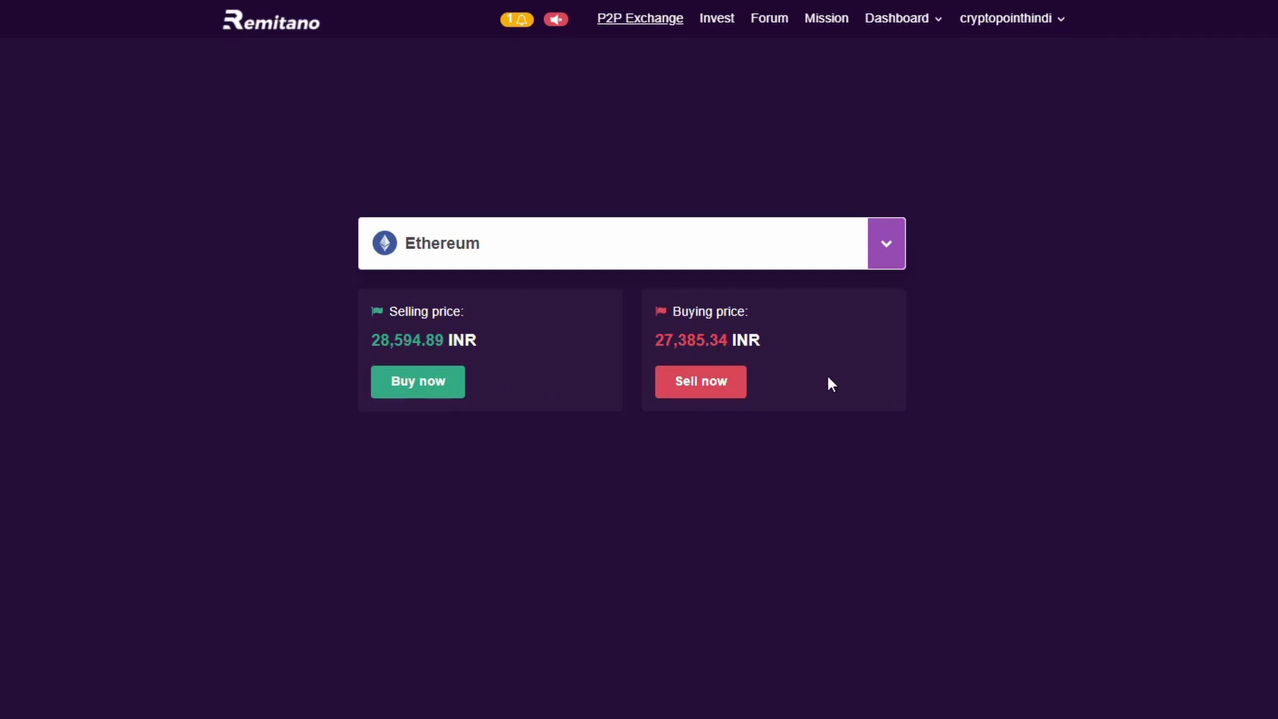
- Sell 0.2 ETH to the top UPI buyer offer and confirm opening the trade
click(713, 385)
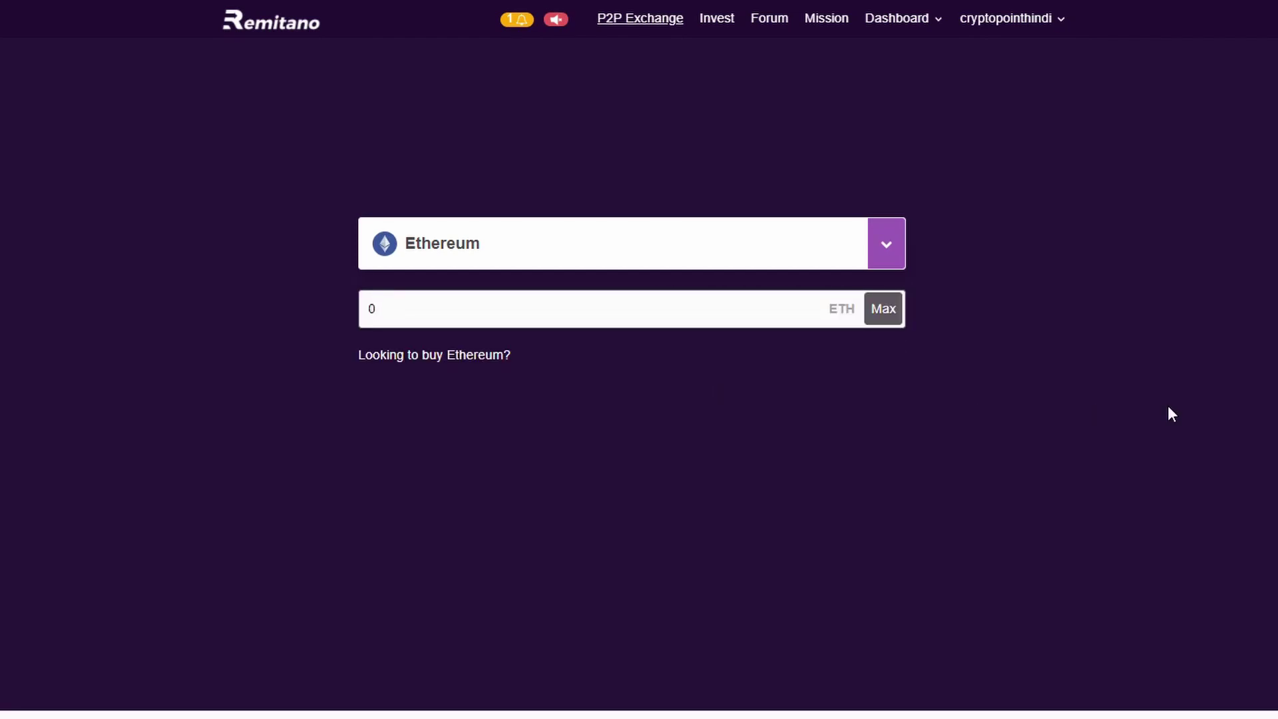
text(.2)
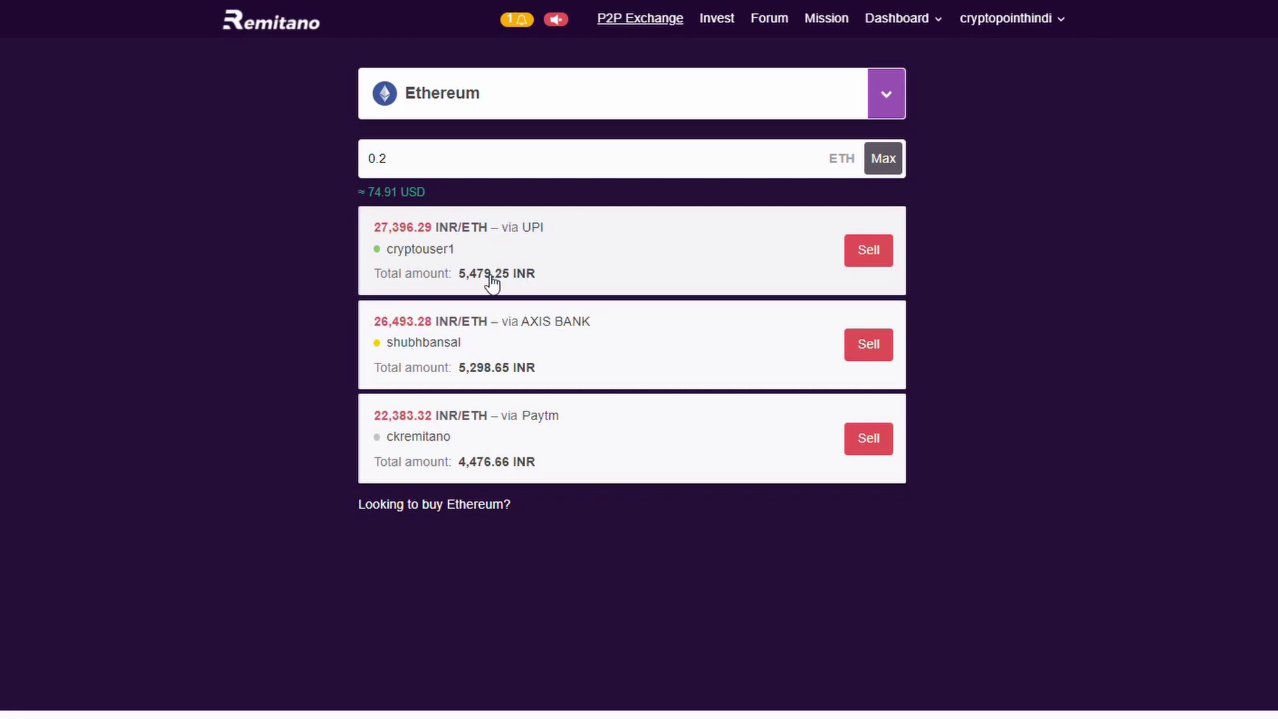
click(862, 256)
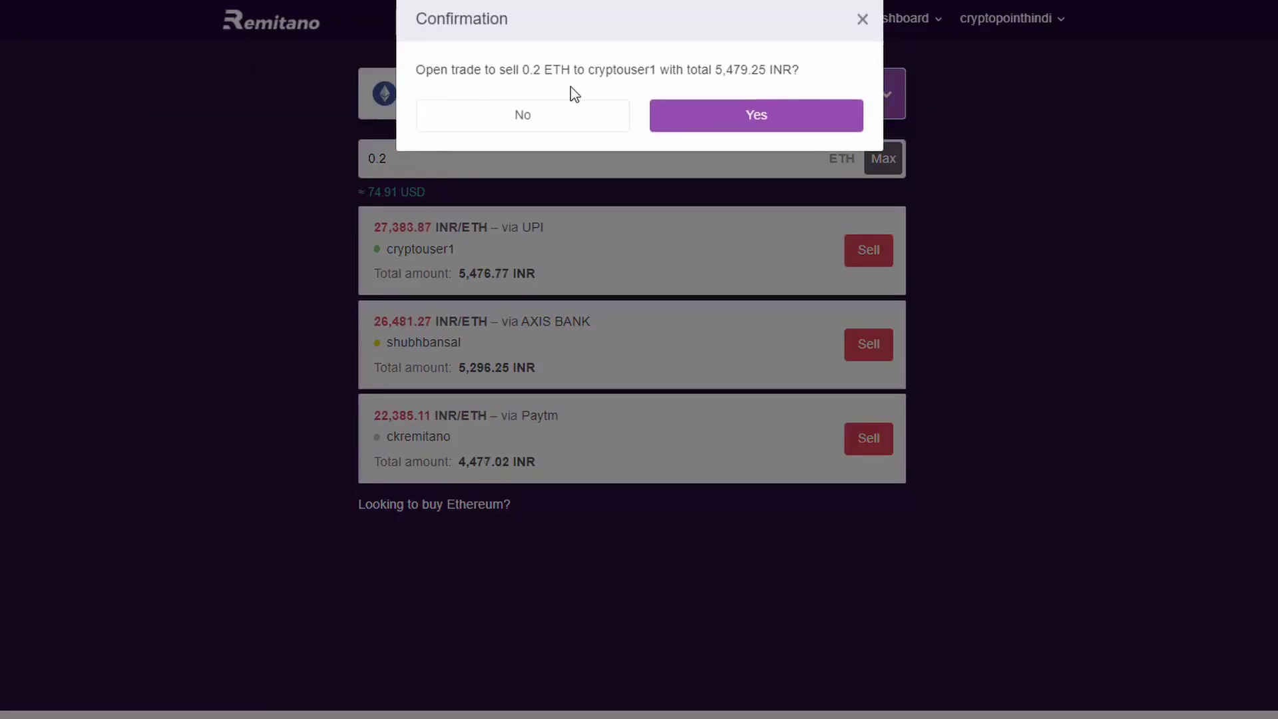
click(761, 130)
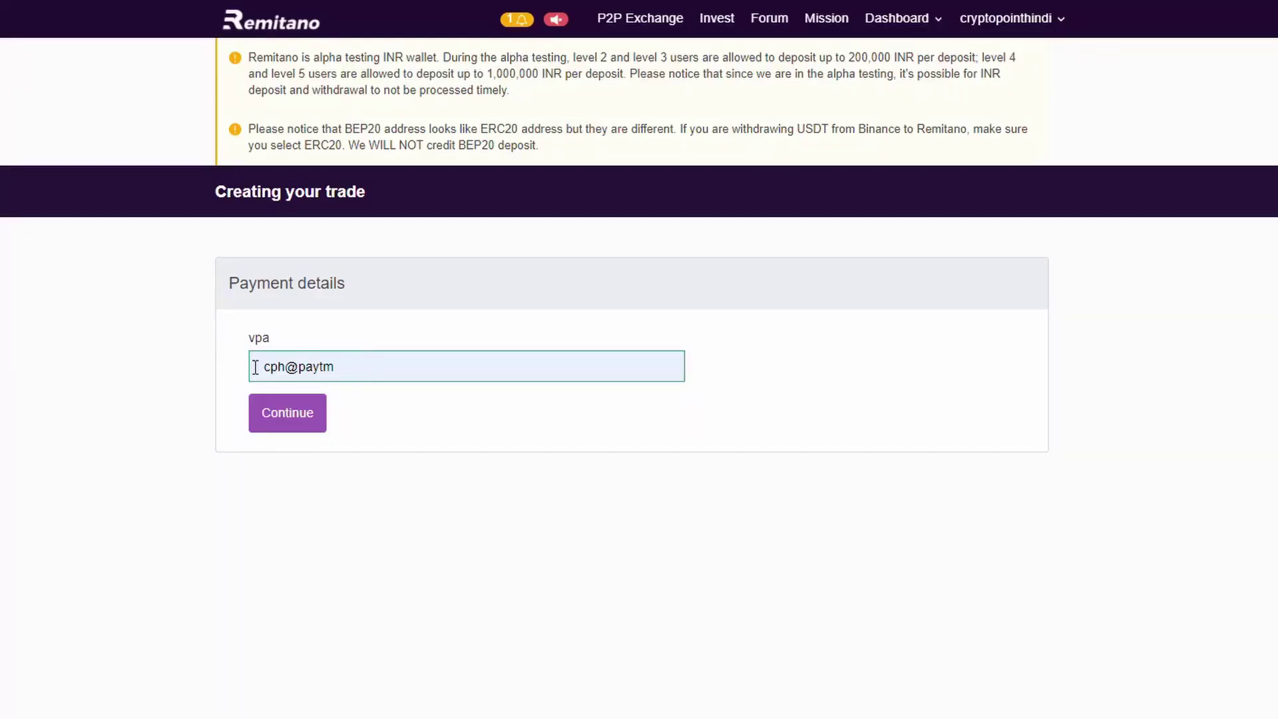
- Submit the UPI payment details to open the 0.2 ETH trade, then read the 50% fee refund article
click(300, 421)
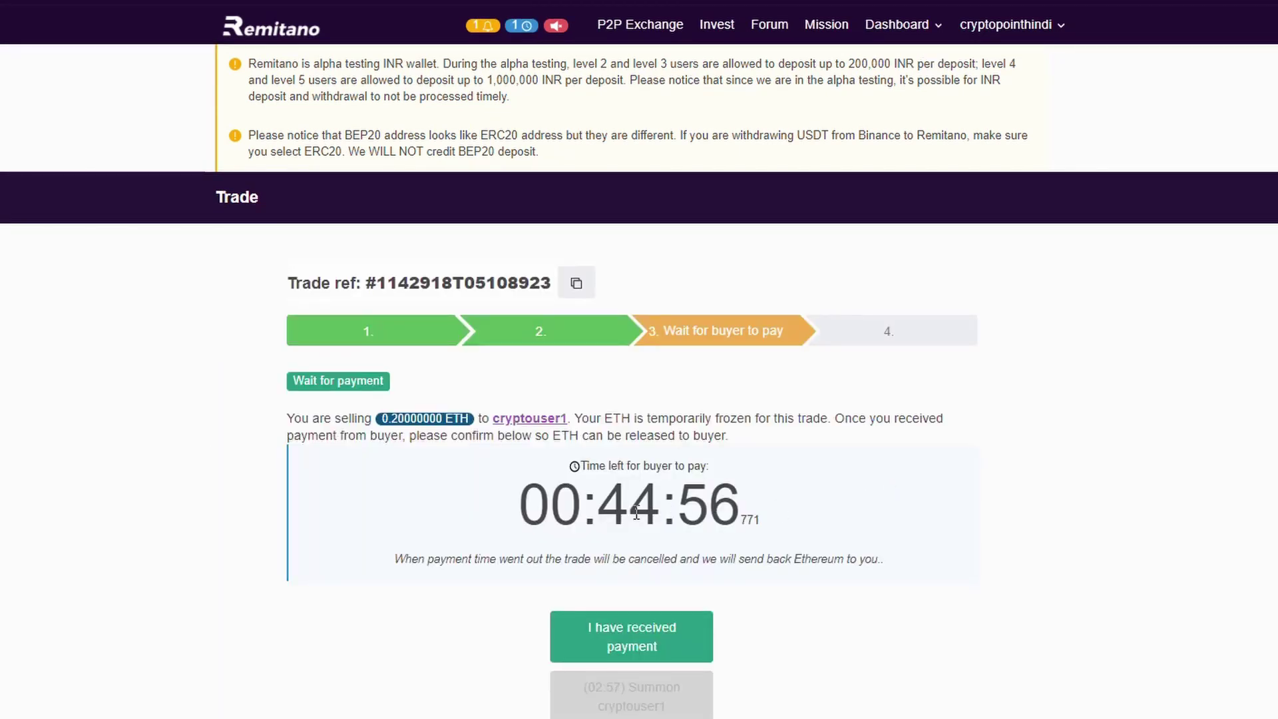
drag(611, 511, 742, 512)
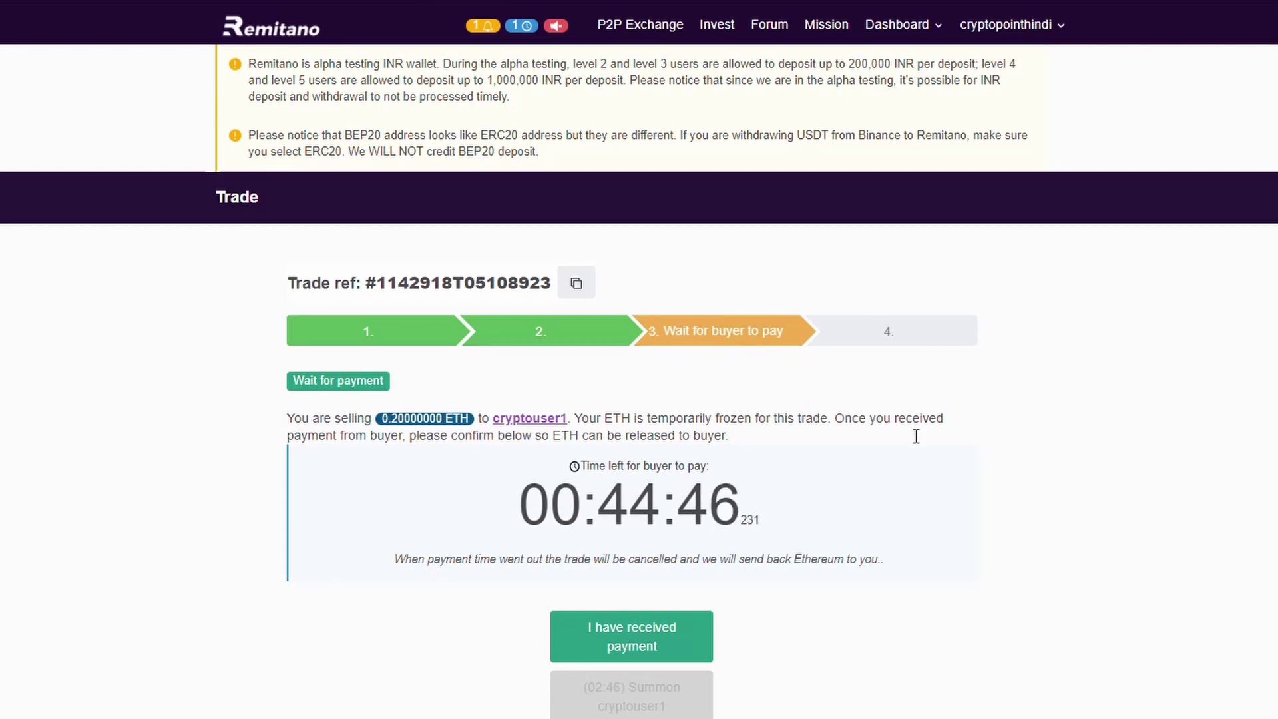
scroll(1048, 449, down, 3)
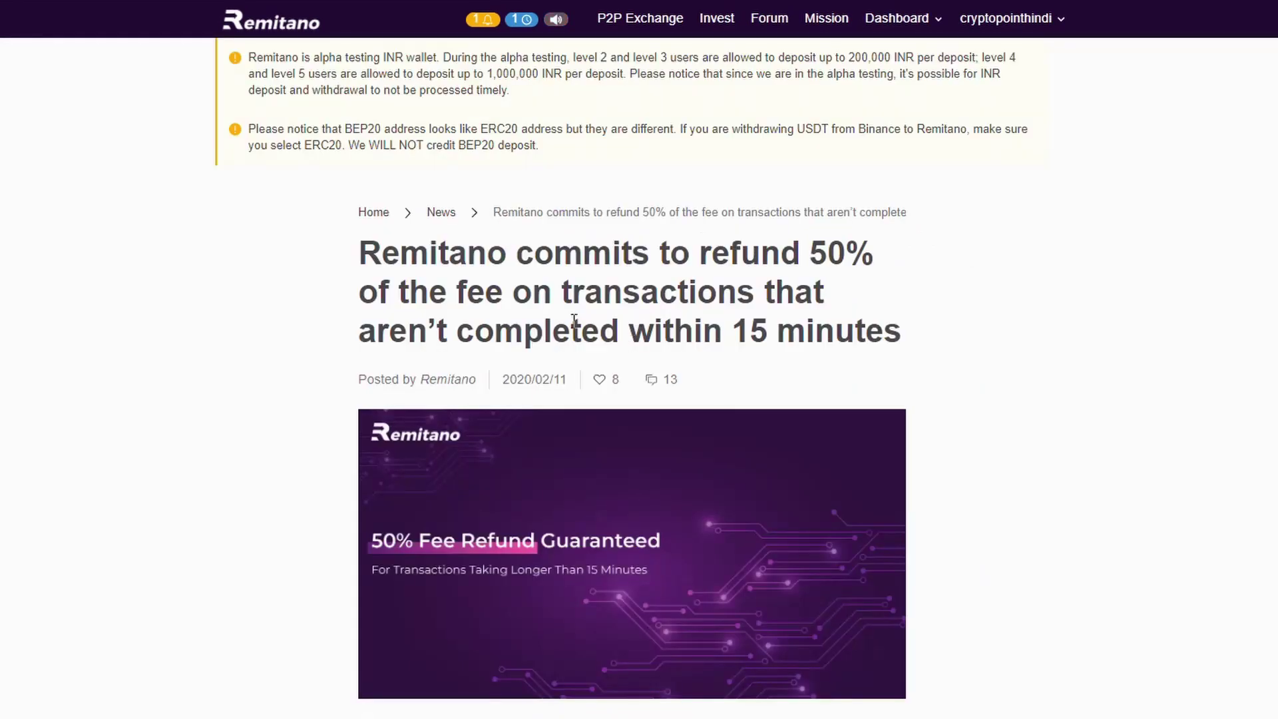
drag(573, 326, 906, 336)
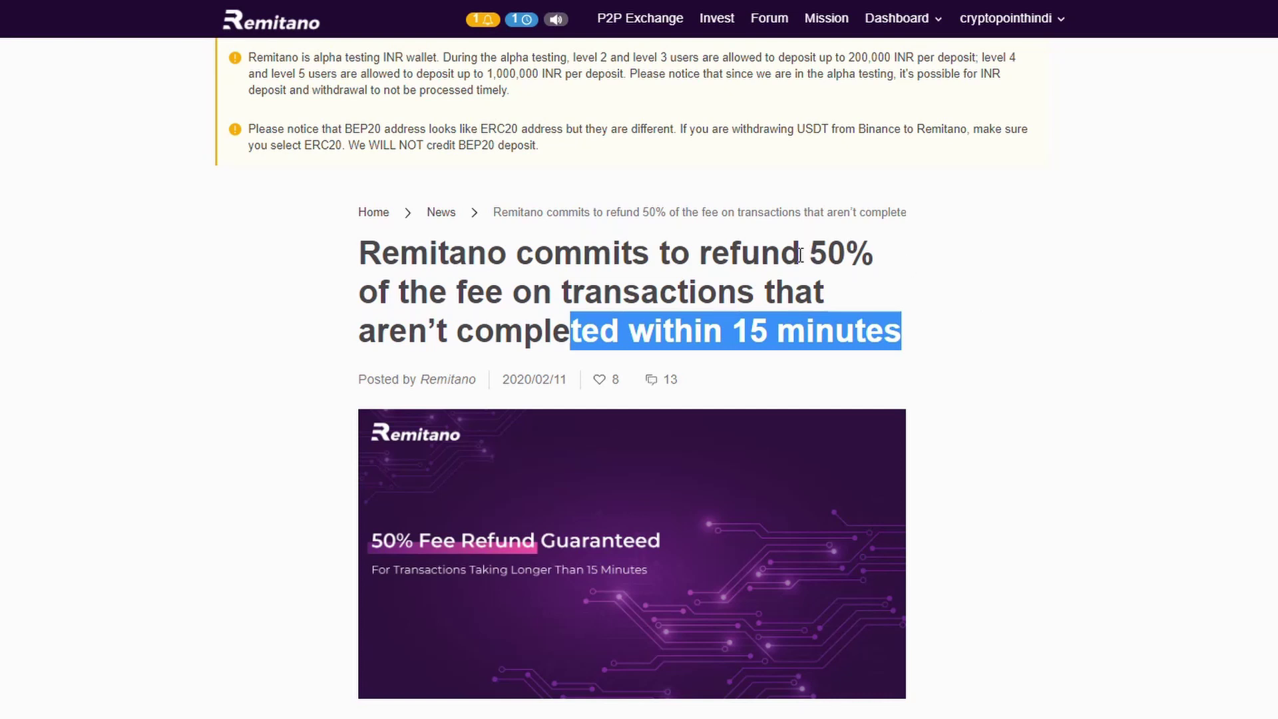
- Highlight 'refund 50%' in the article title and scroll through the refund process
drag(701, 256, 900, 254)
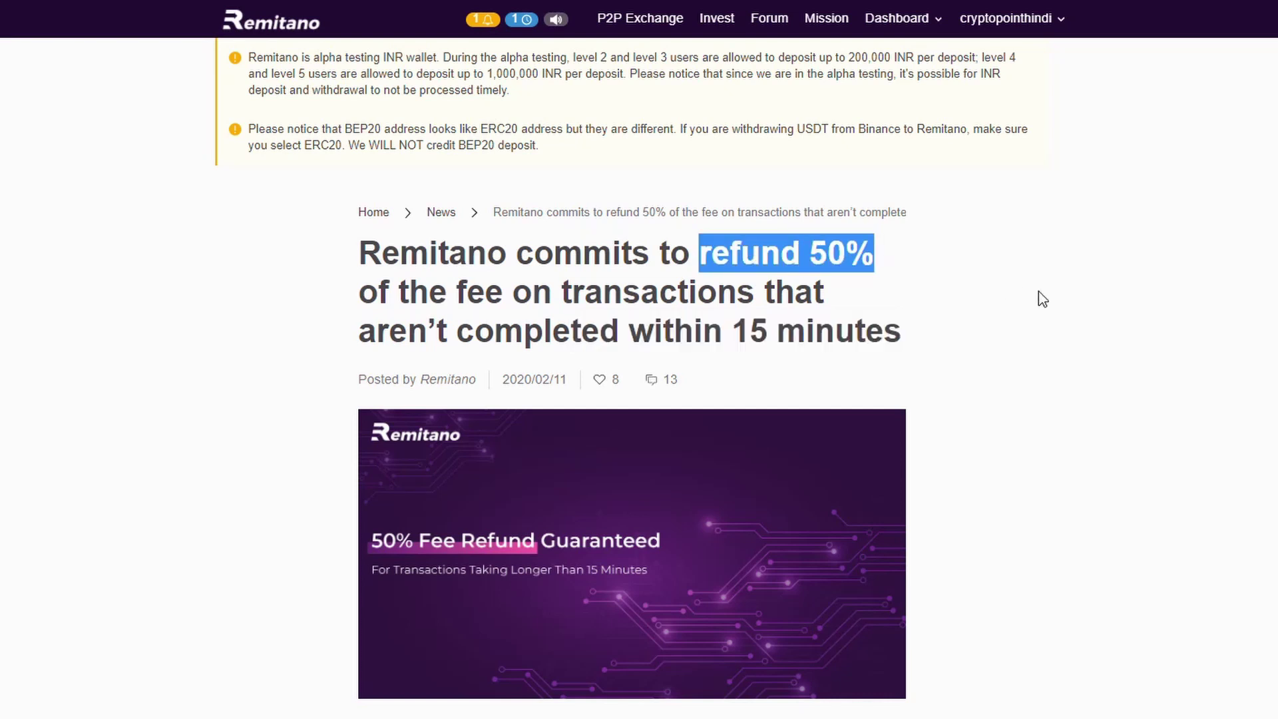
scroll(1072, 302, down, 3)
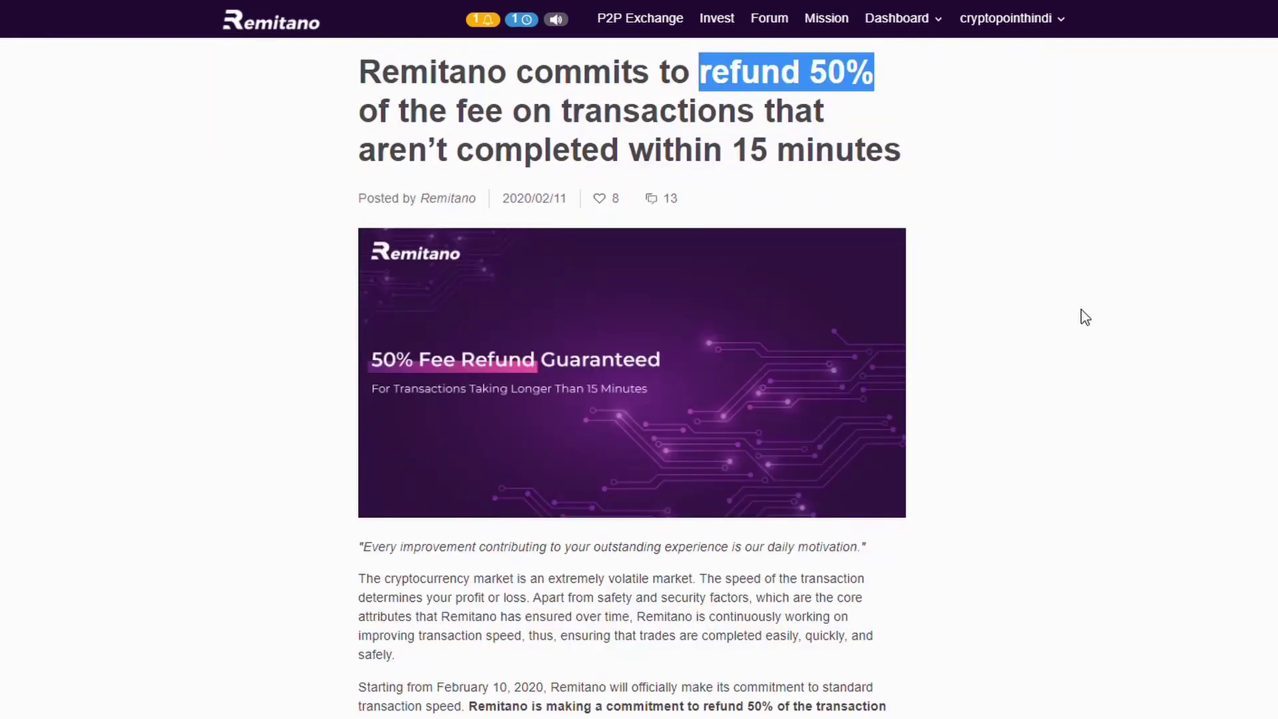
scroll(1082, 310, down, 4)
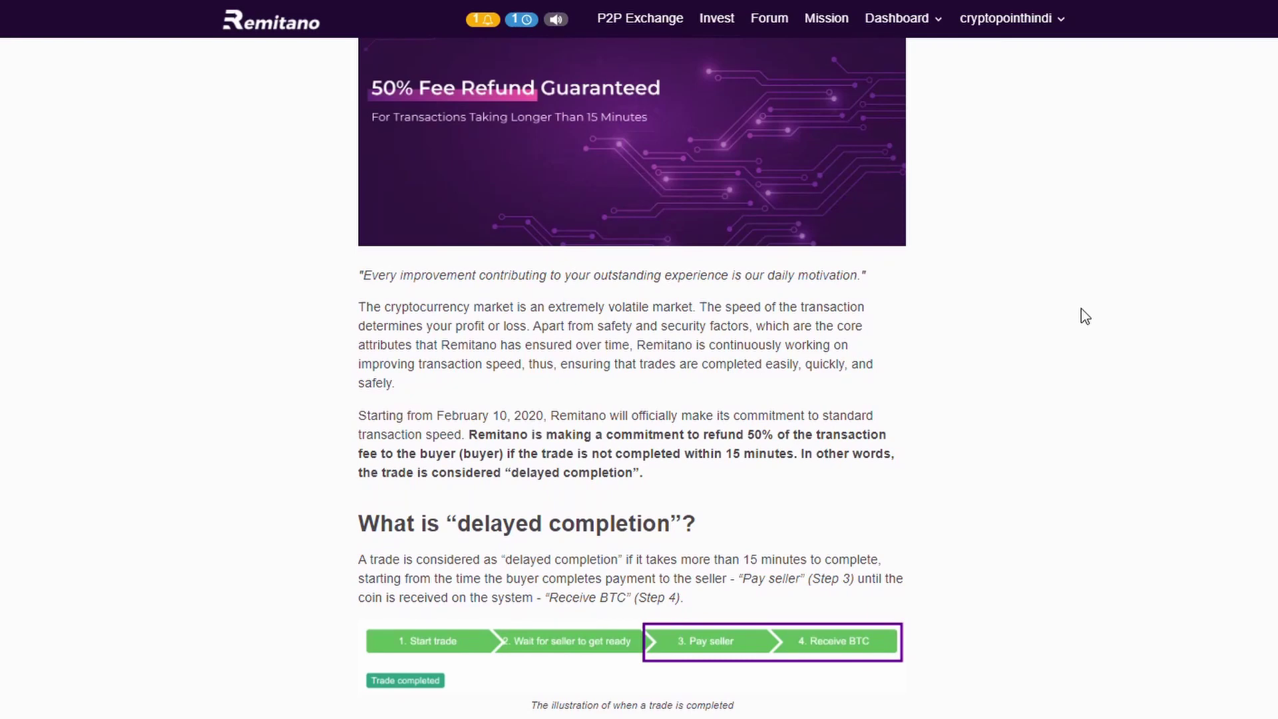
scroll(1081, 309, down, 3)
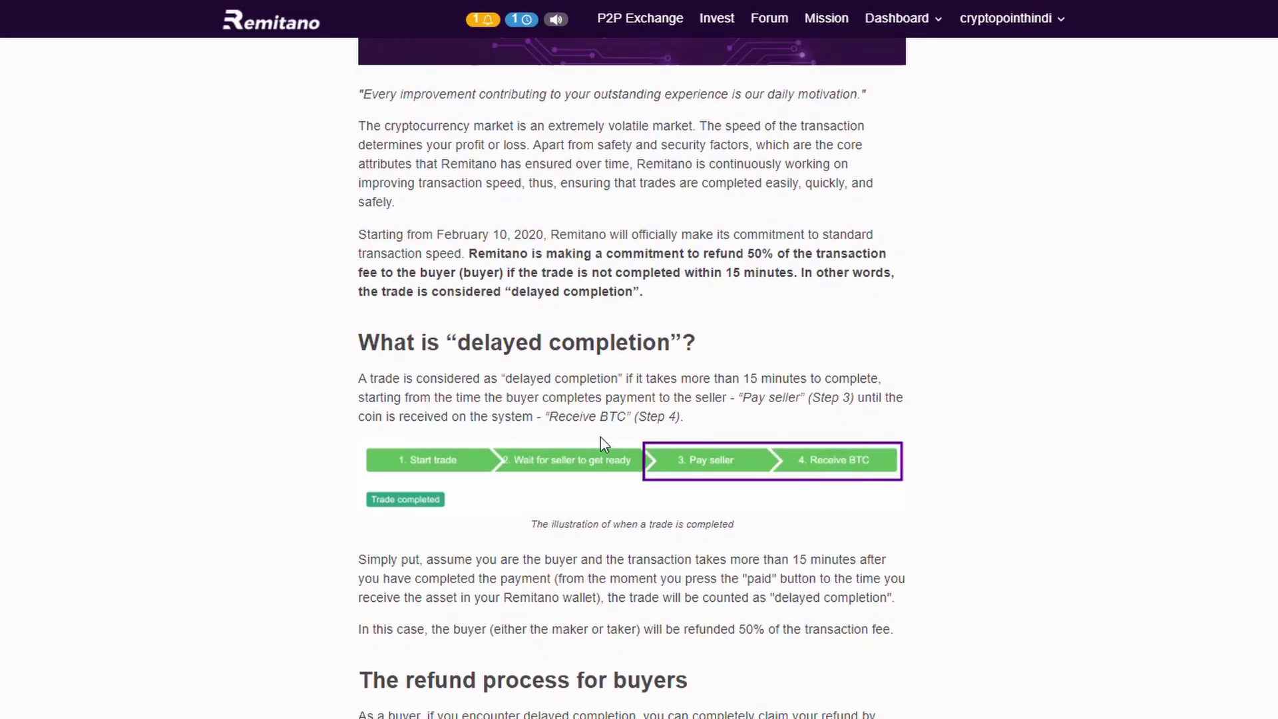
scroll(1065, 408, down, 4)
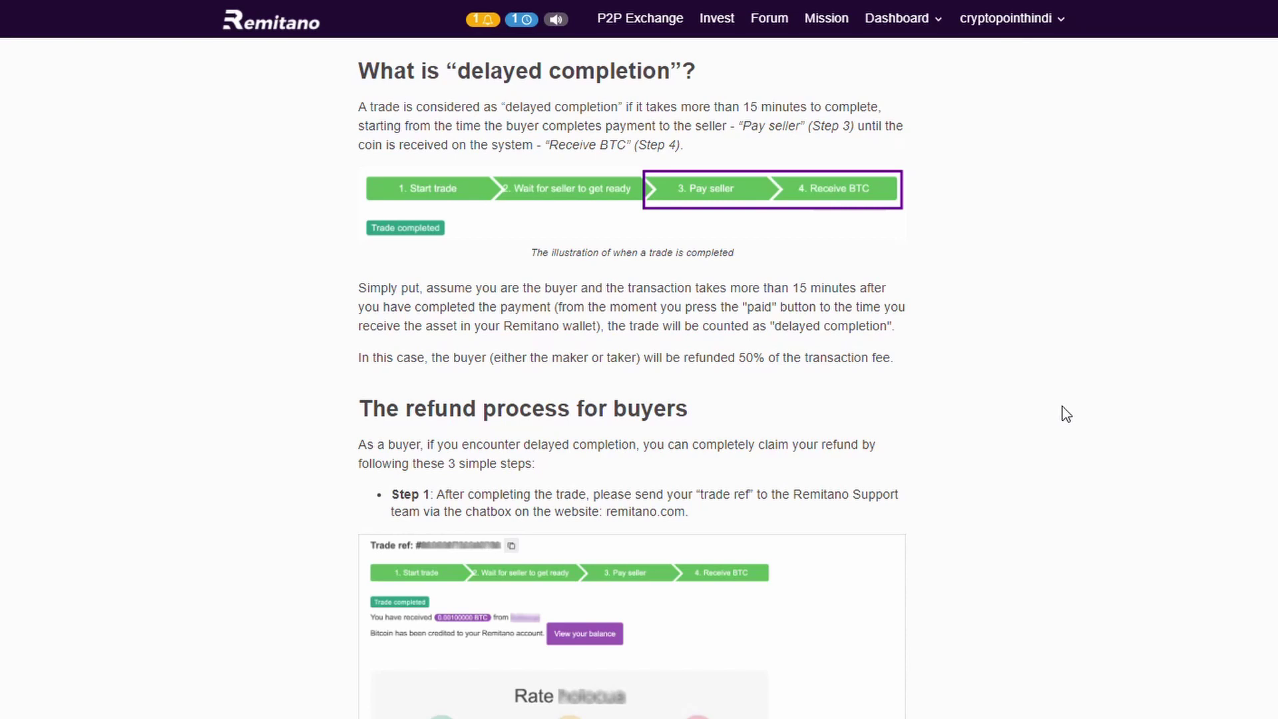
scroll(1058, 406, down, 1)
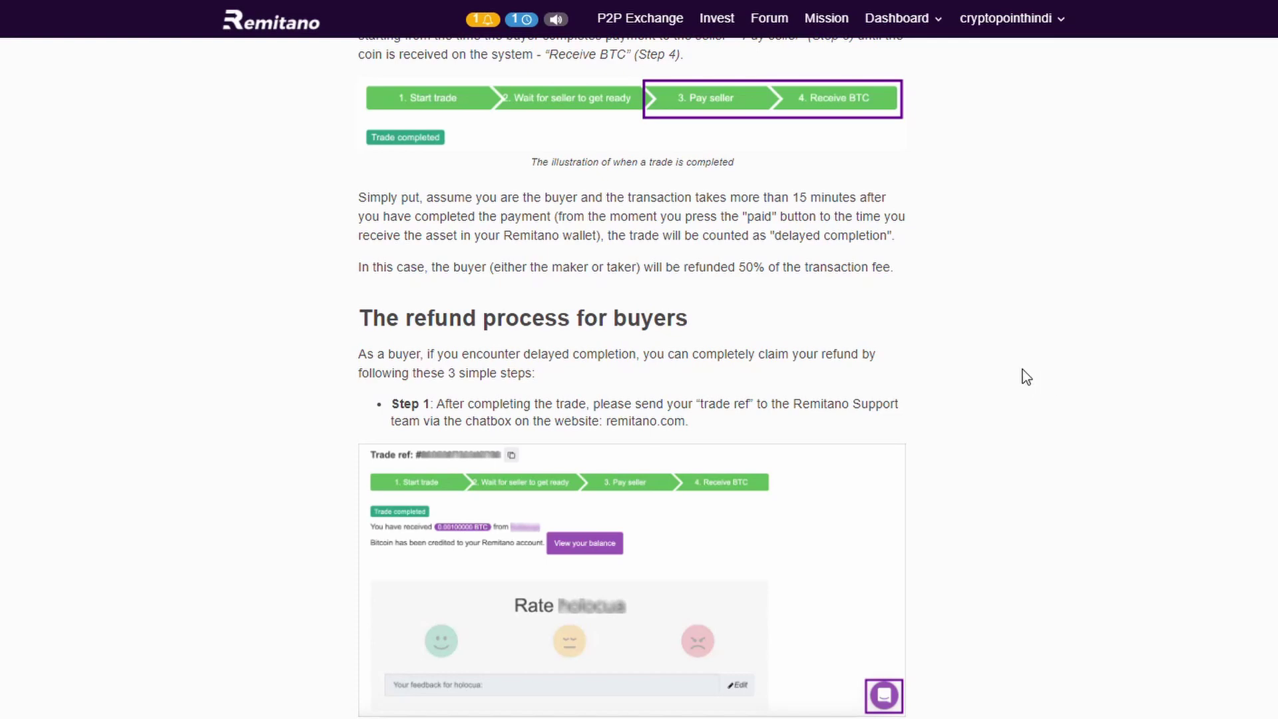
scroll(1023, 370, down, 2)
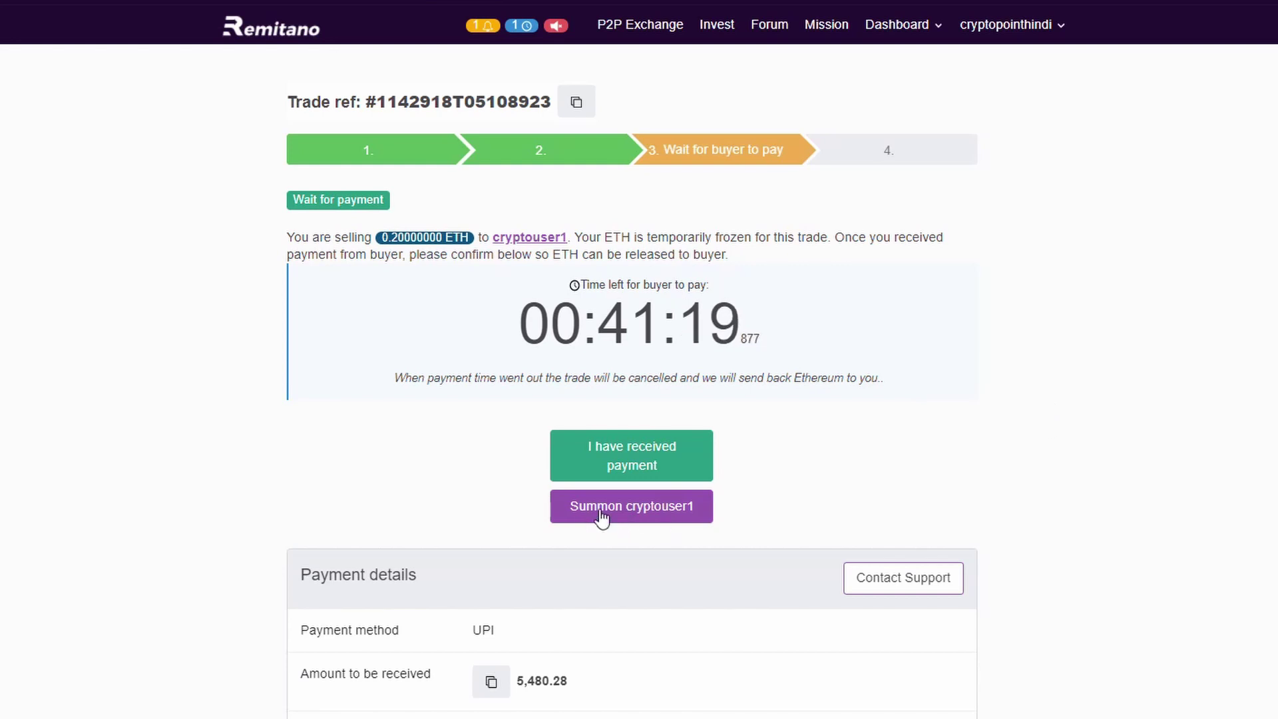
- Summon the buyer through the REMI app to prompt payment for the 0.2 ETH
click(598, 516)
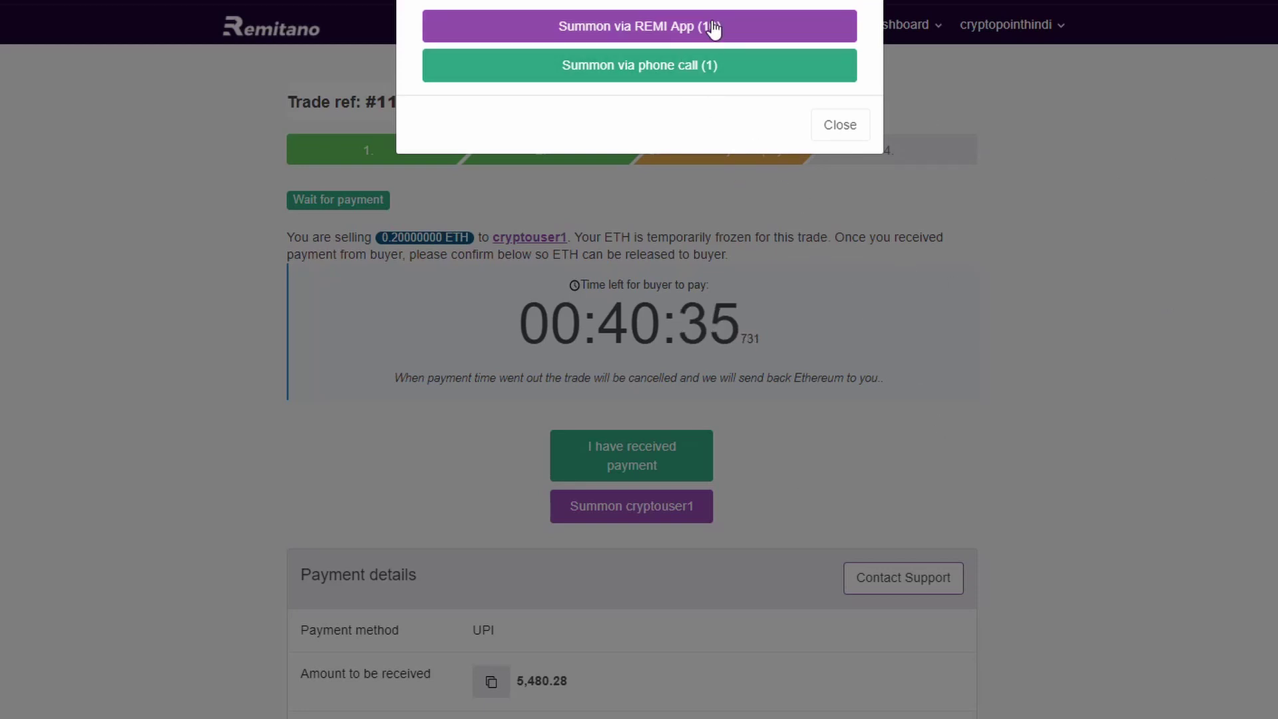
click(668, 30)
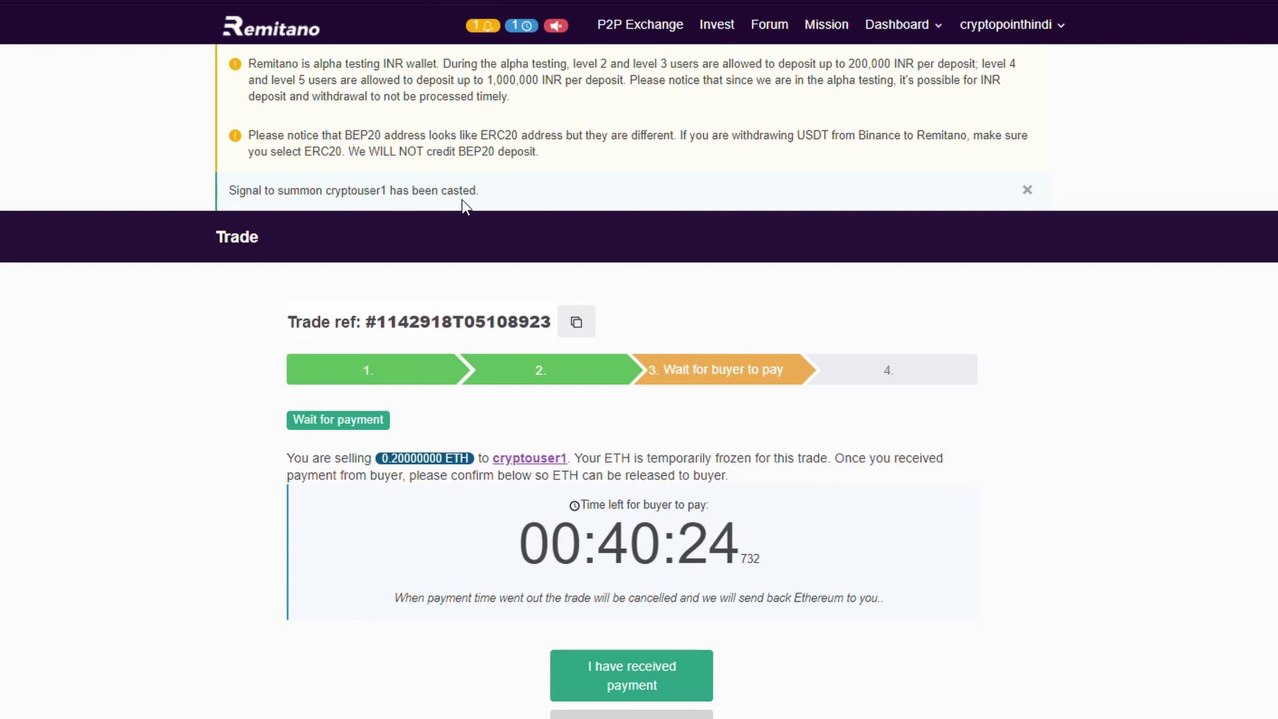
scroll(1092, 300, down, 1)
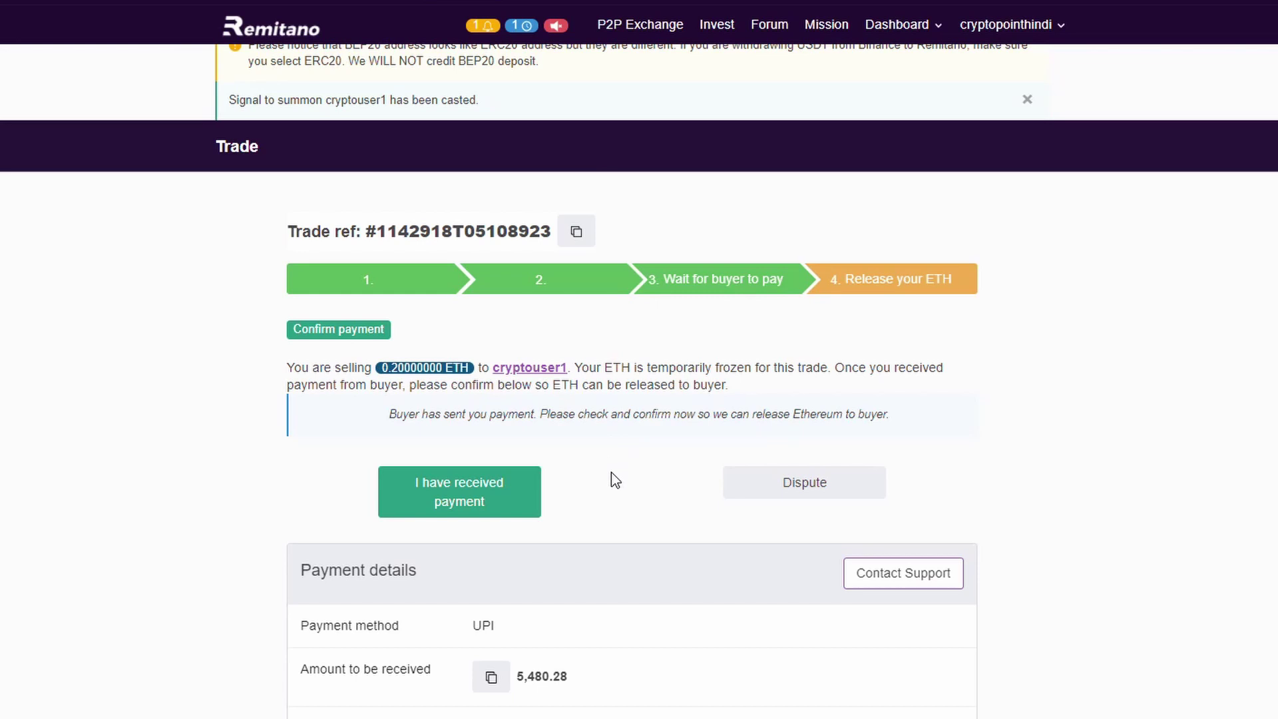
- Confirm the buyer's UPI payment arrived and release the 0.2 ETH with the authenticator code
scroll(590, 480, down, 1)
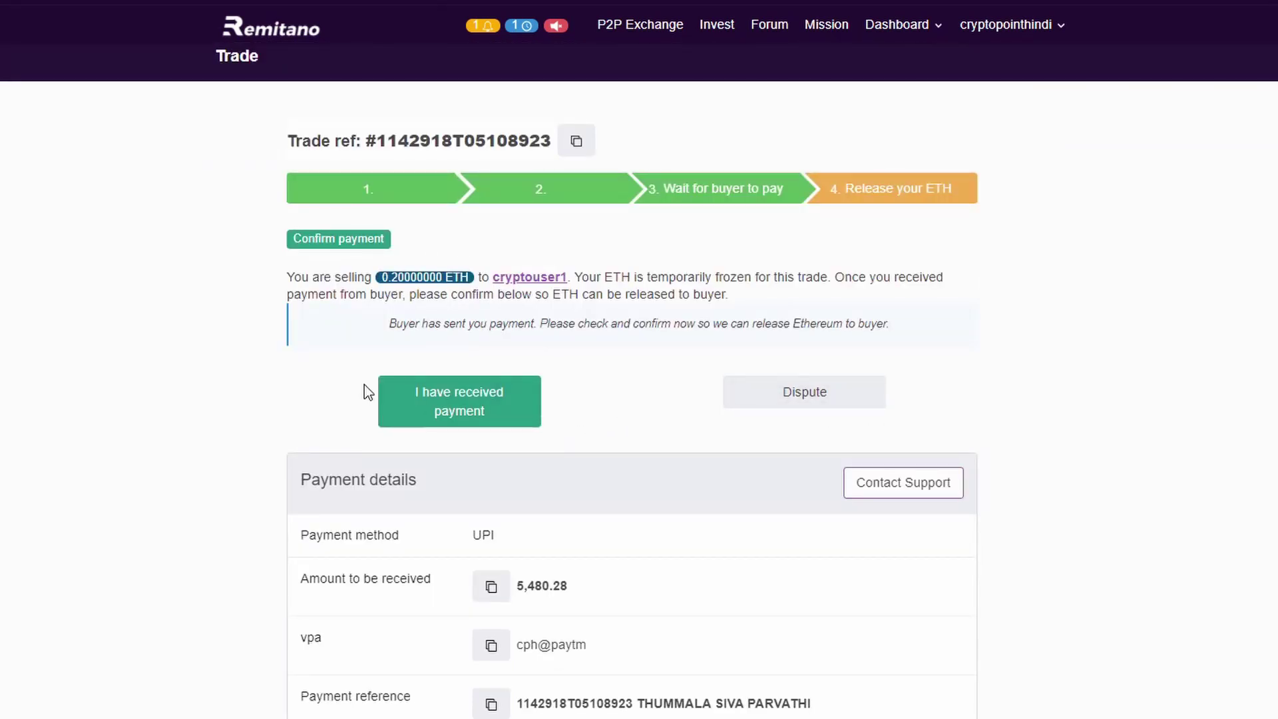
click(479, 411)
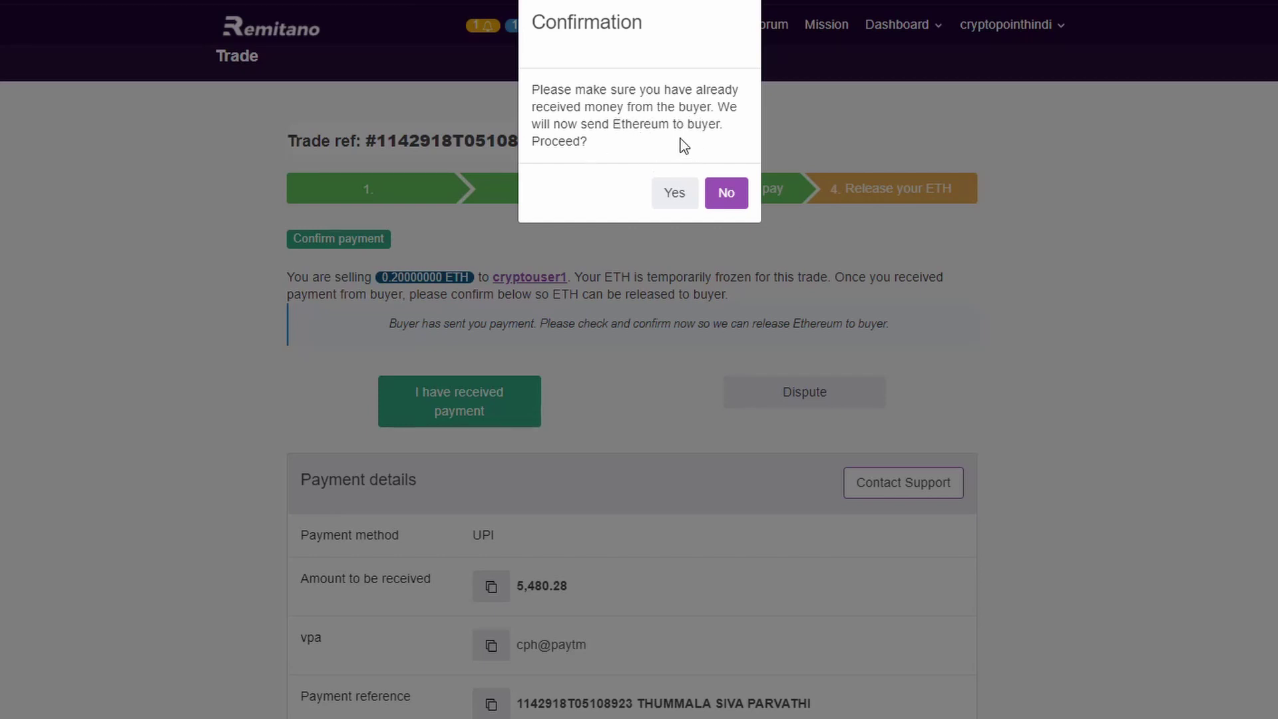
click(674, 193)
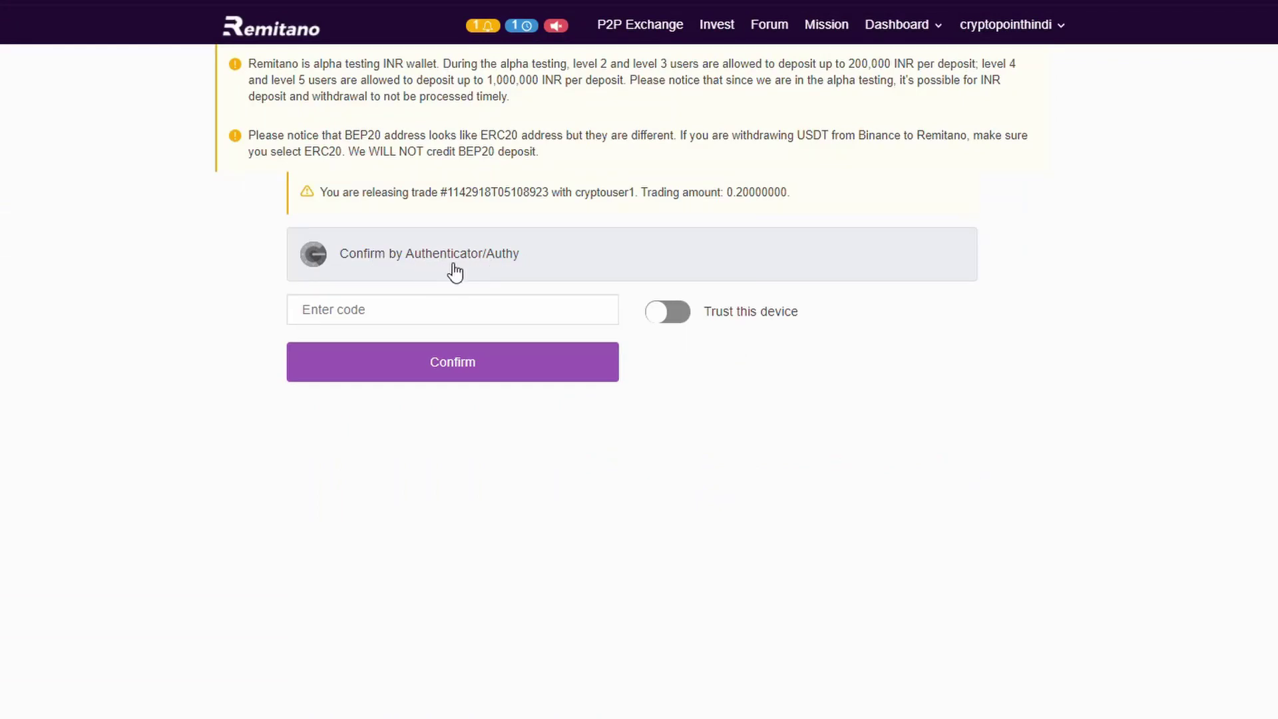
click(347, 313)
click(450, 362)
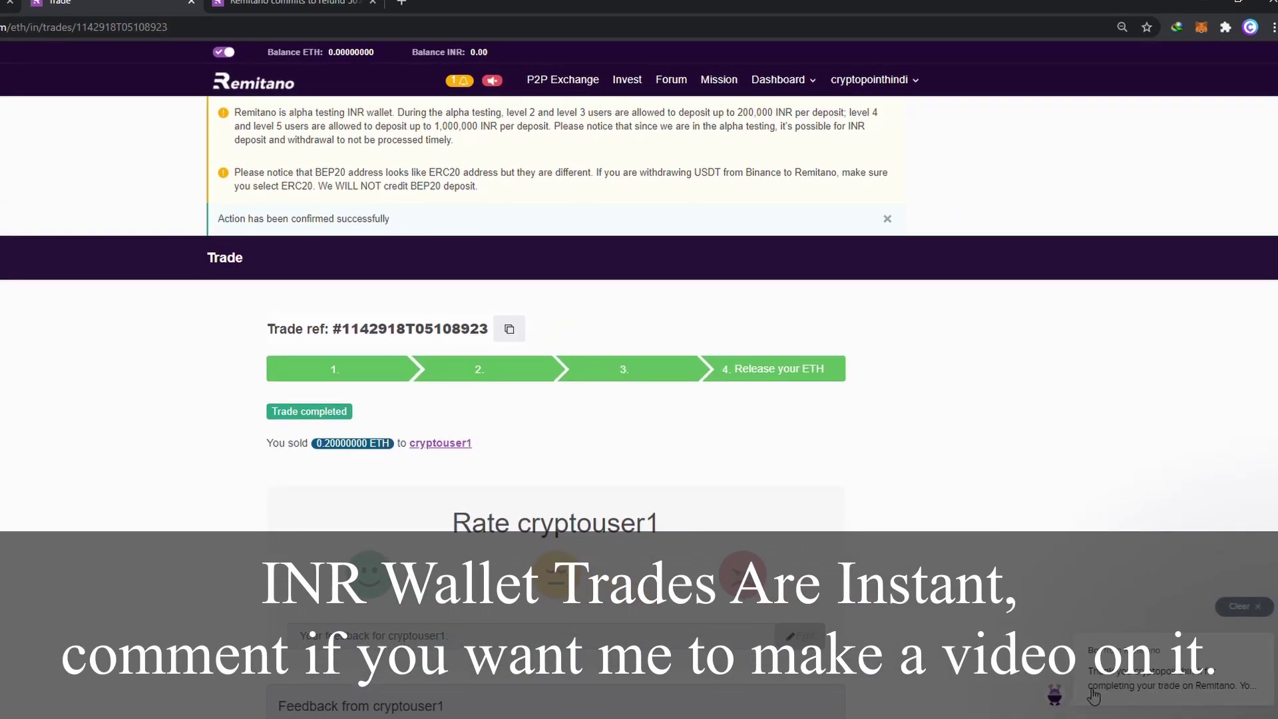
- Open the bot's thank-you message and follow its trustpilot.com review link
click(1195, 692)
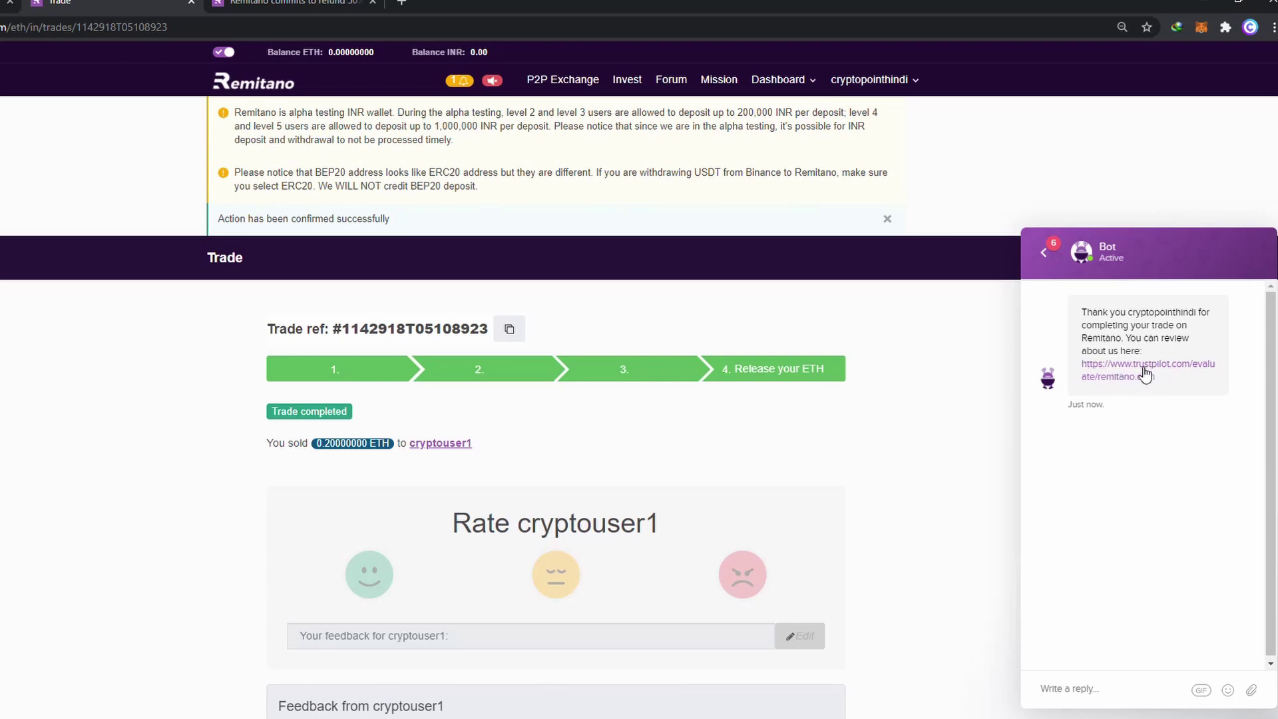
click(1151, 373)
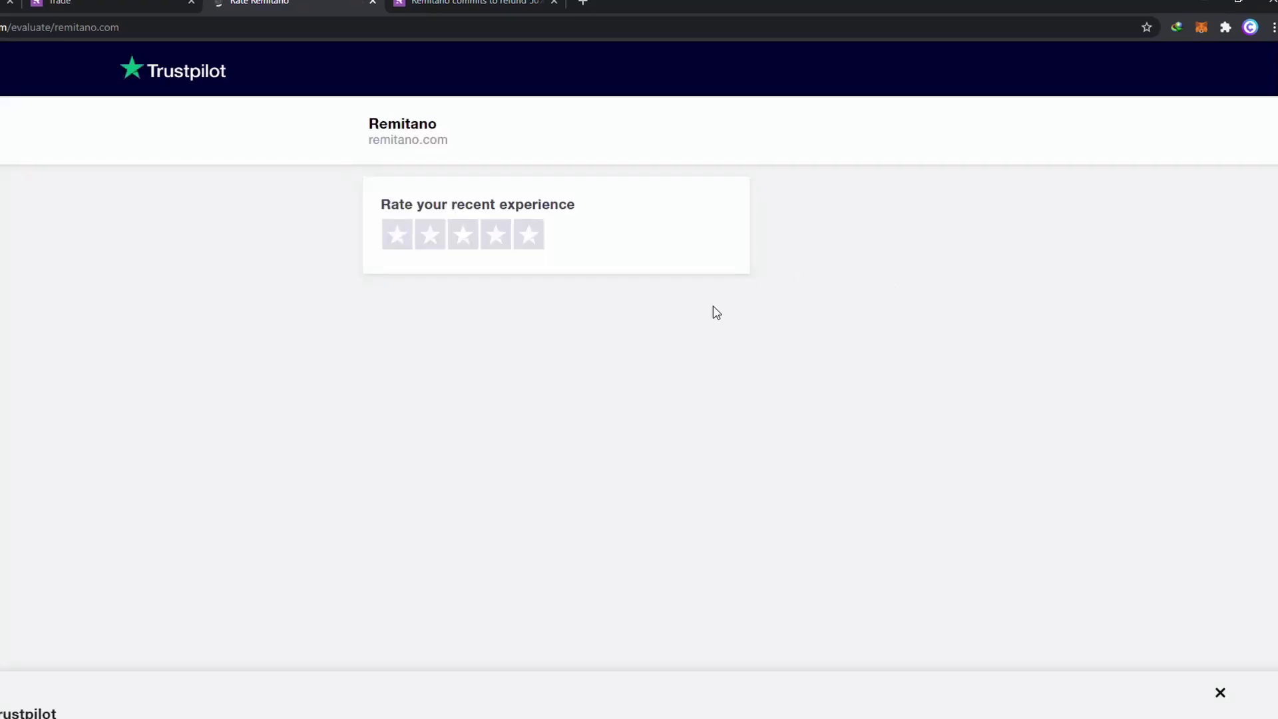
- Give Remitano five stars on Trustpilot and return to the Remitano trade tab
click(495, 238)
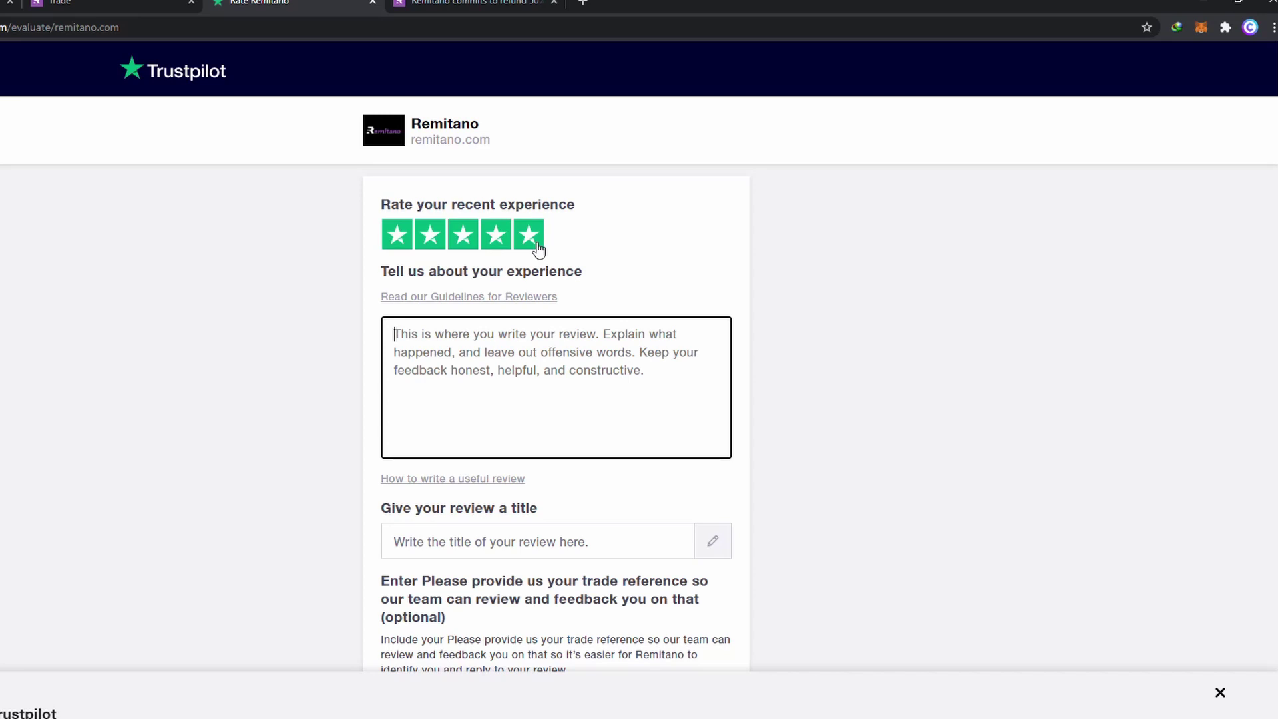
key(ctrl+shift+Tab)
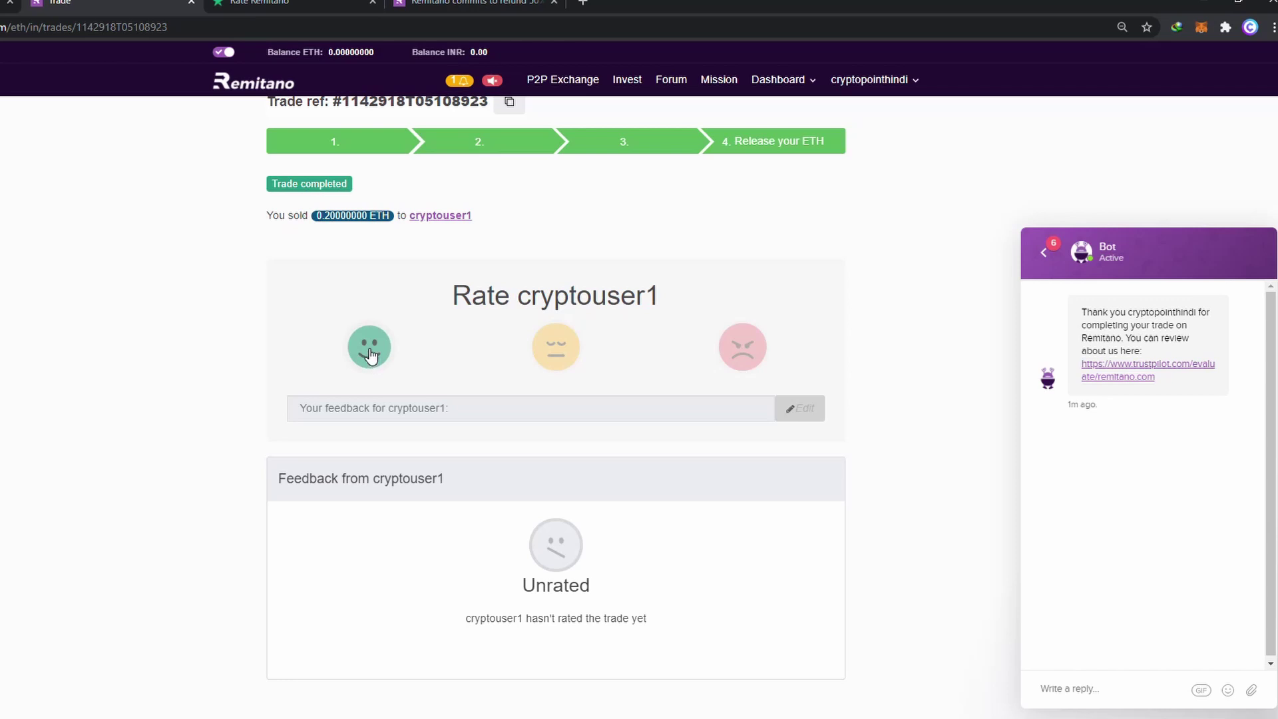
- Rate the buyer with the green positive smiley, then go to Dashboard > Affiliate program
click(371, 355)
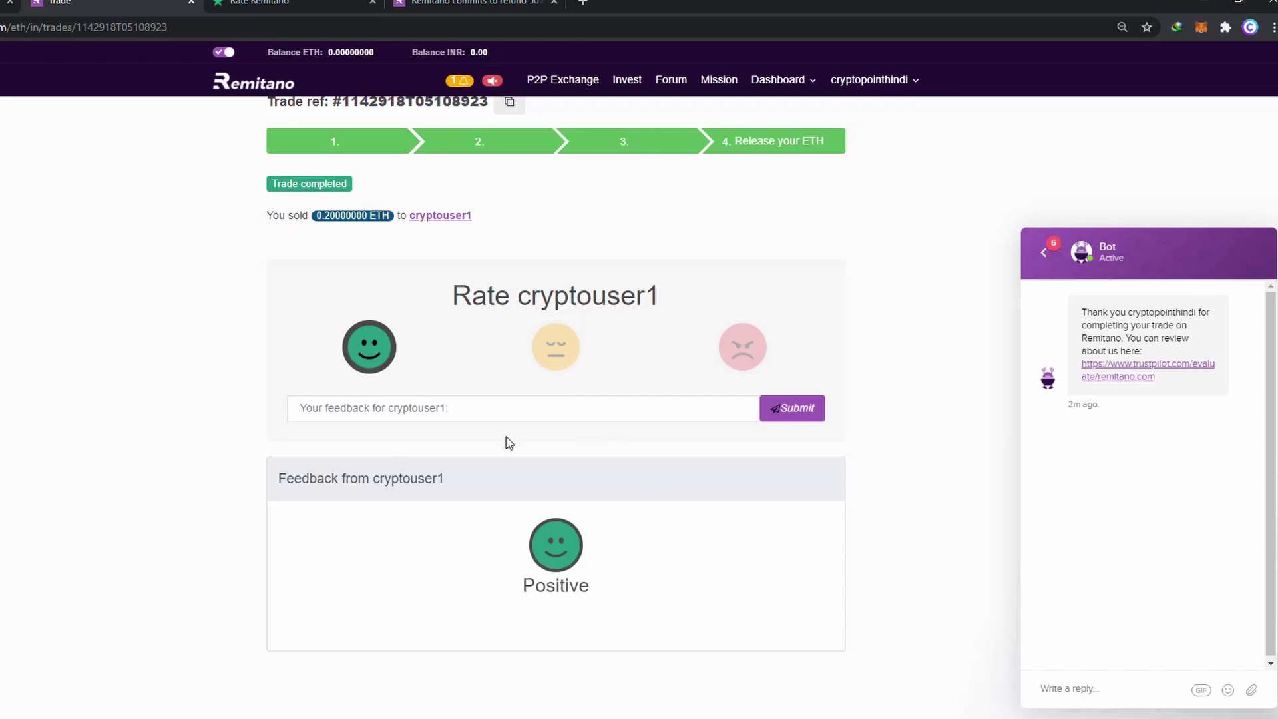
click(802, 91)
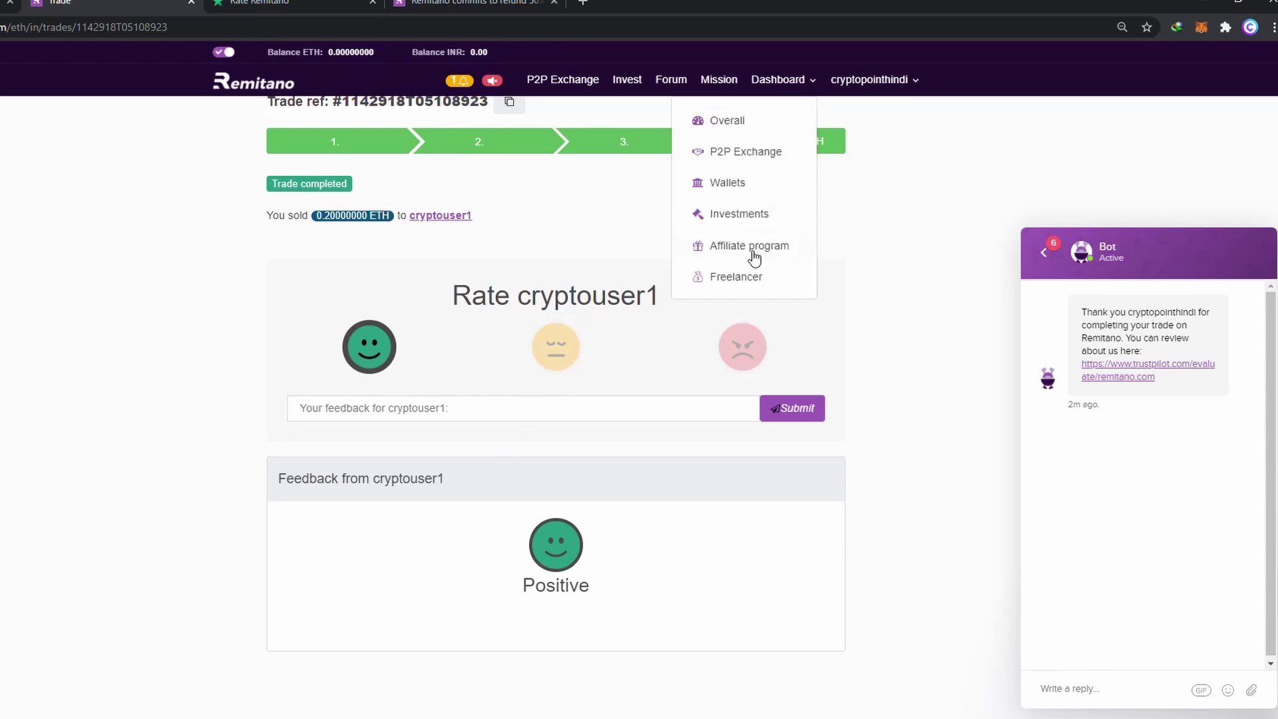
click(784, 256)
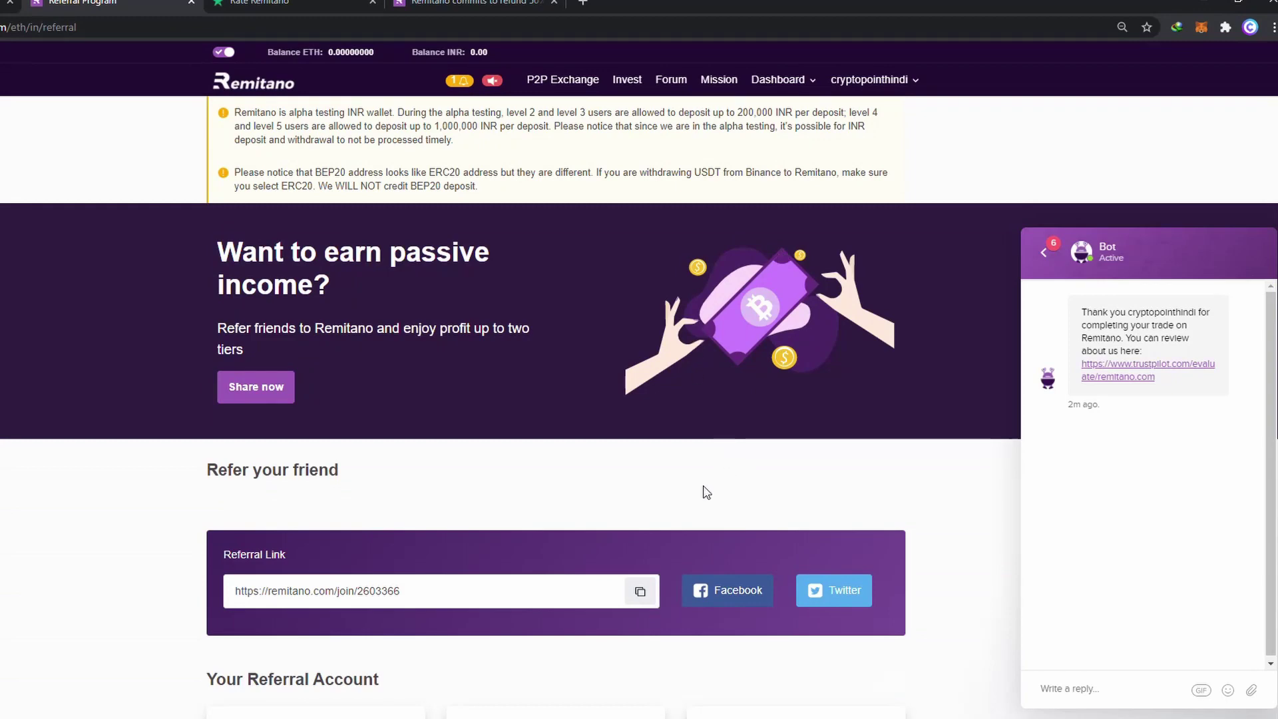
- Scroll down to the Referral Link field and select the entire referral link
scroll(343, 398, down, 3)
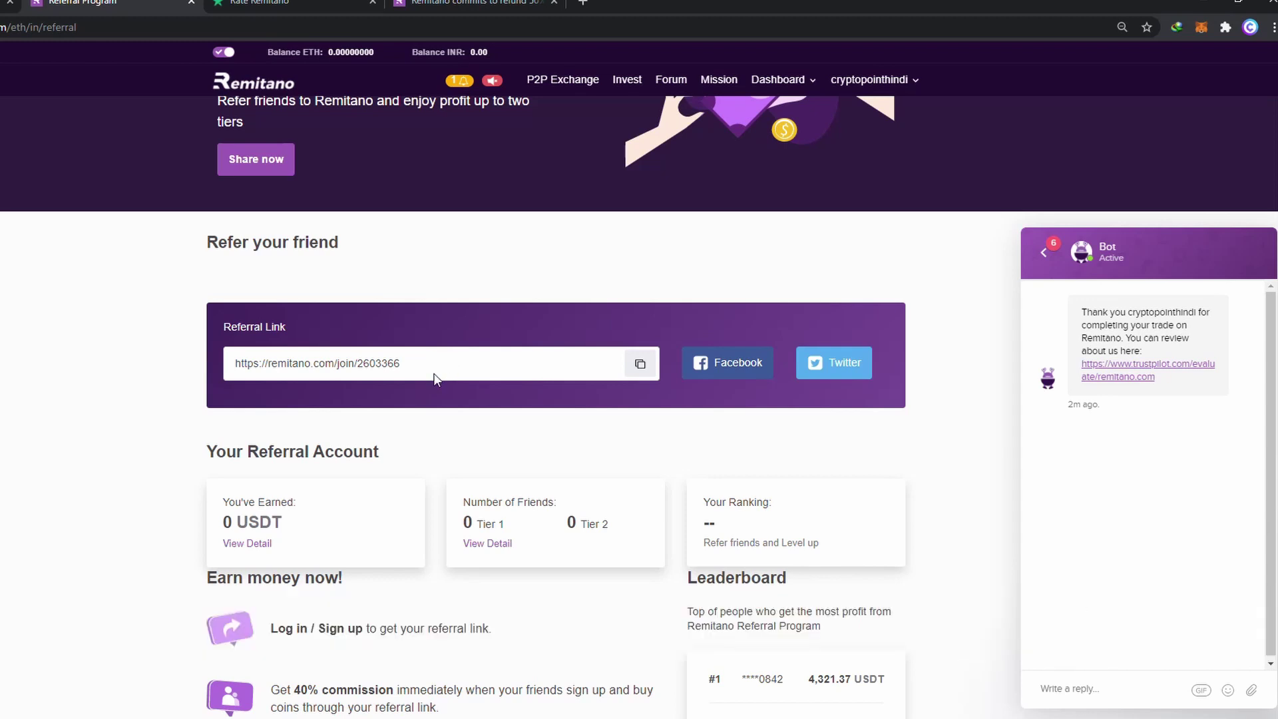
triple_click(464, 380)
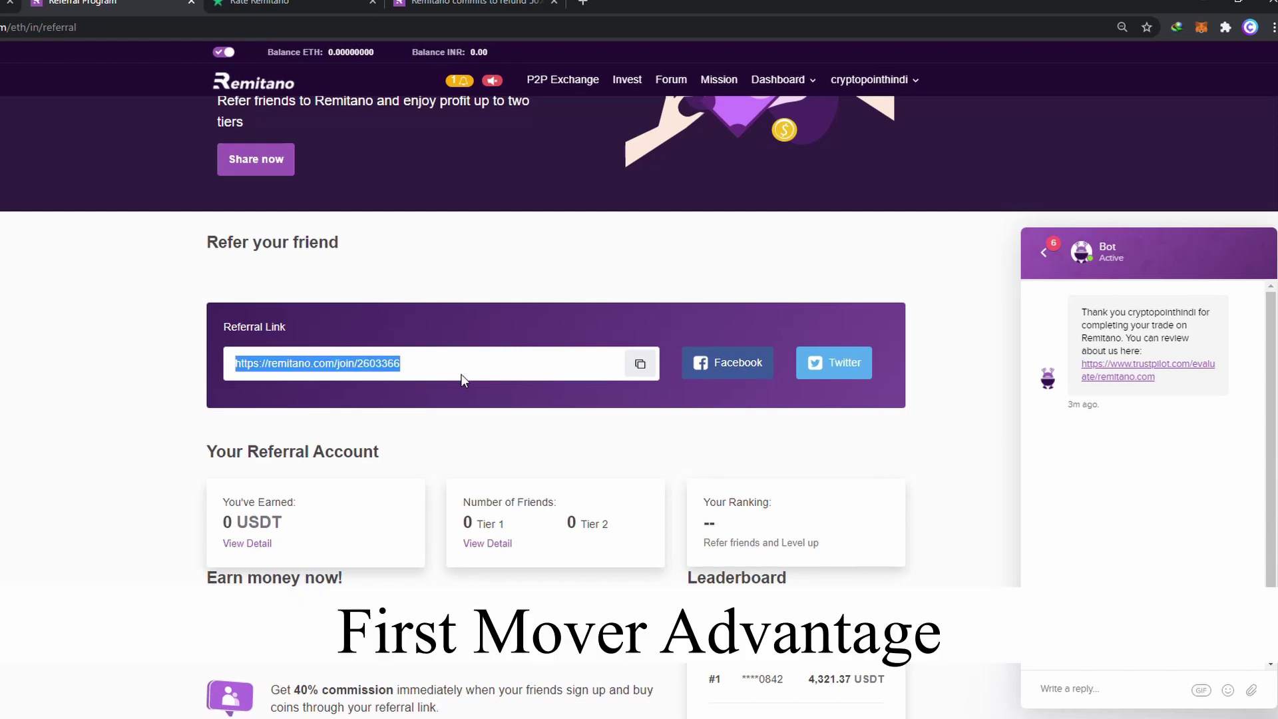